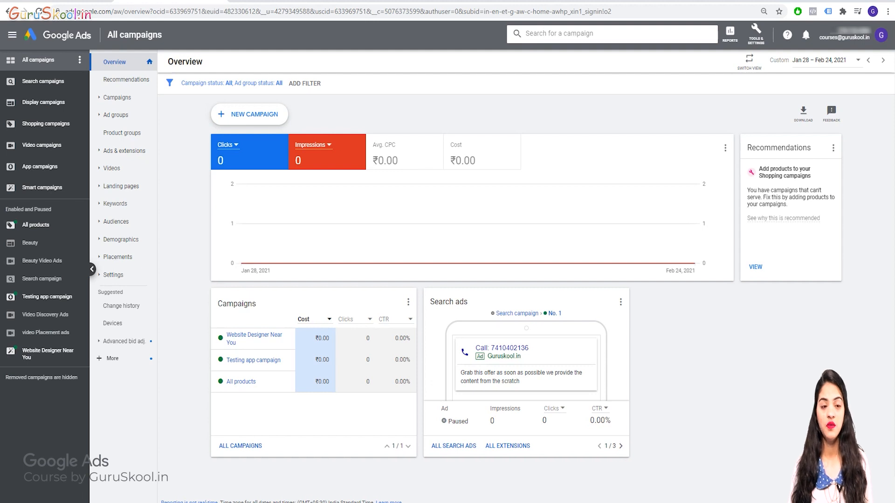
Open the column editor for the campaigns table, examine the current column list, and return to the overview
{"action": "left_click", "coordinate": [117, 97]}
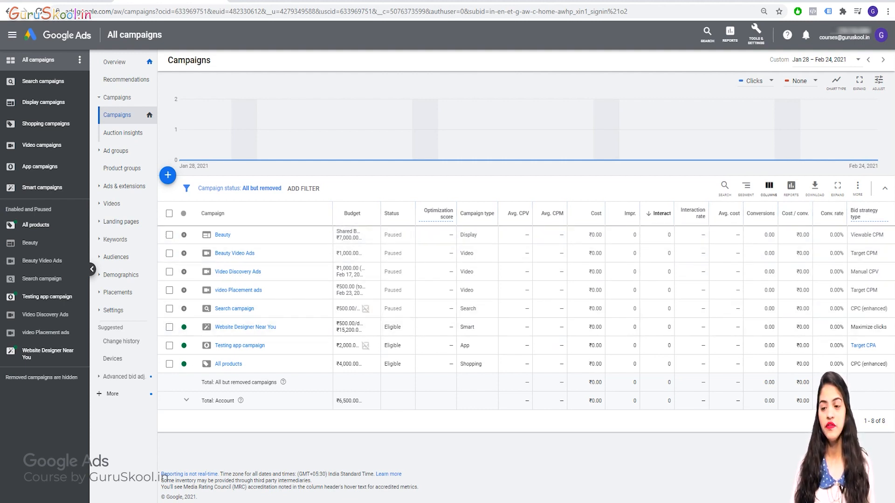
{"action": "left_click", "coordinate": [769, 185]}
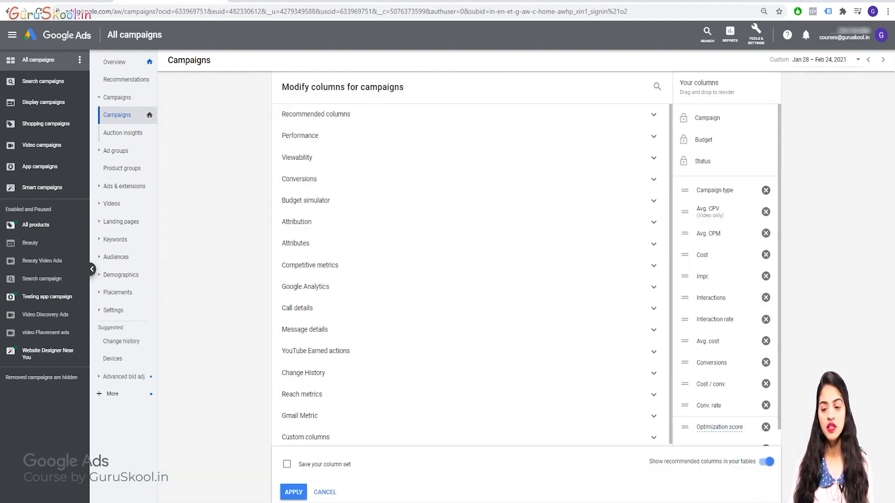
{"action": "scroll", "coordinate": [727, 275], "scroll_direction": "down", "scroll_amount": 1}
{"action": "scroll", "coordinate": [725, 275], "scroll_direction": "up", "scroll_amount": 1}
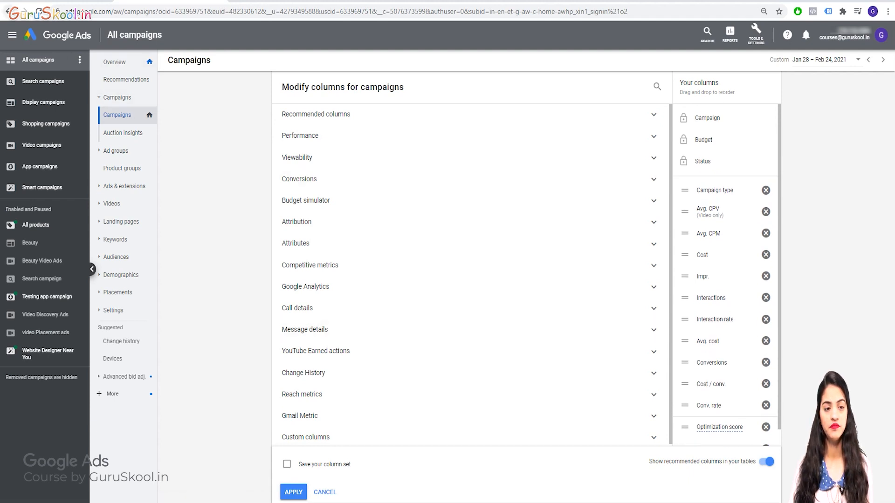
{"action": "left_click", "coordinate": [114, 62]}
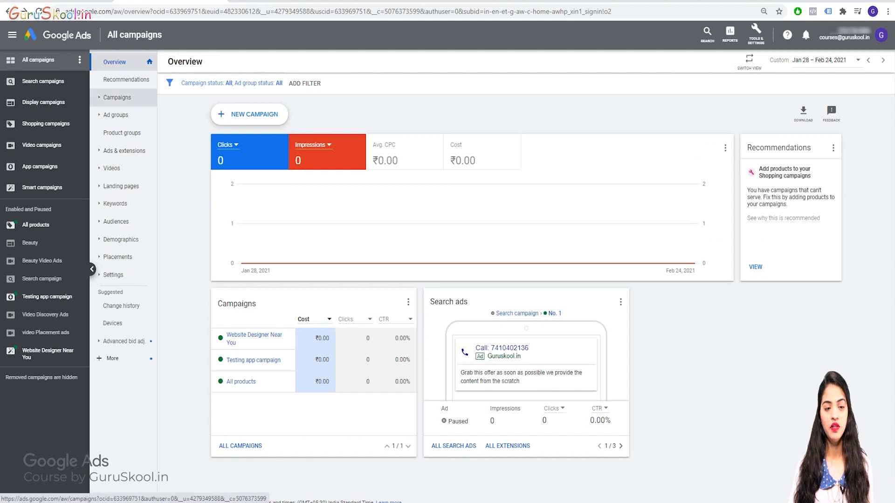
Try removing every removable column from the campaigns table's column set, from Campaign type through Bid strategy type, and leave the editor without applying
{"action": "left_click", "coordinate": [117, 97]}
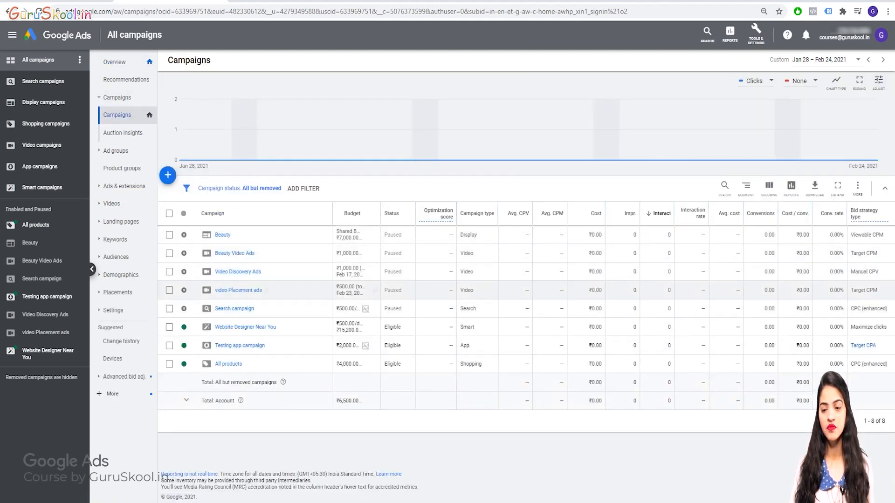
{"action": "left_click", "coordinate": [770, 186]}
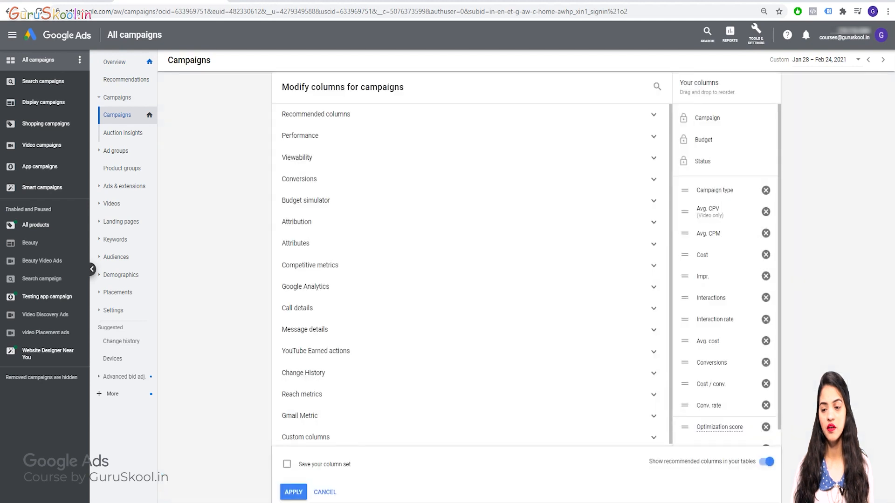
{"action": "left_click", "coordinate": [766, 190]}
{"action": "left_click", "coordinate": [766, 190]}
{"action": "left_click", "coordinate": [766, 190]}
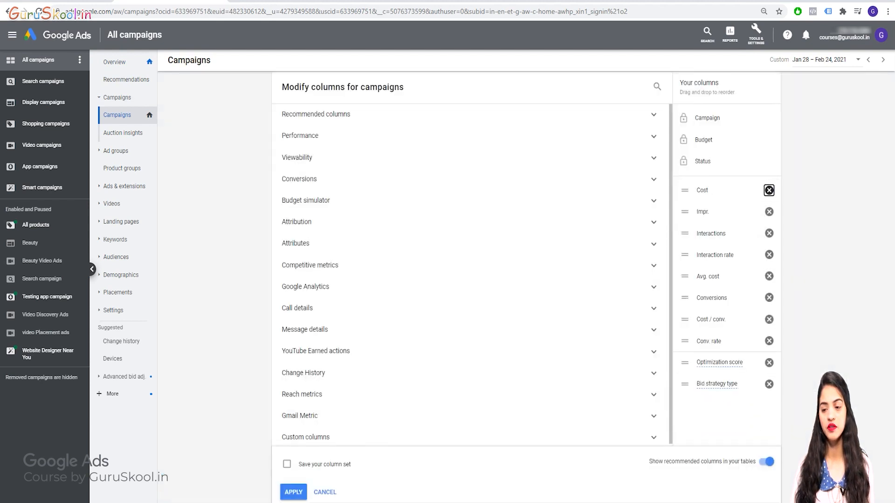
{"action": "left_click", "coordinate": [766, 190]}
{"action": "left_click", "coordinate": [766, 191]}
{"action": "left_click", "coordinate": [766, 190]}
{"action": "left_click", "coordinate": [766, 191]}
{"action": "left_click", "coordinate": [769, 190]}
{"action": "left_click", "coordinate": [770, 190]}
{"action": "left_click", "coordinate": [770, 190]}
{"action": "left_click", "coordinate": [769, 190]}
{"action": "left_click", "coordinate": [769, 191]}
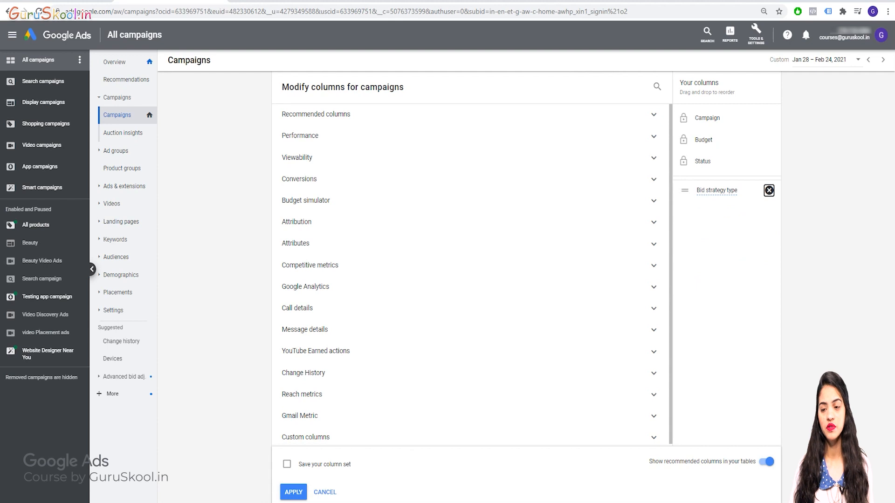
{"action": "left_click", "coordinate": [769, 190]}
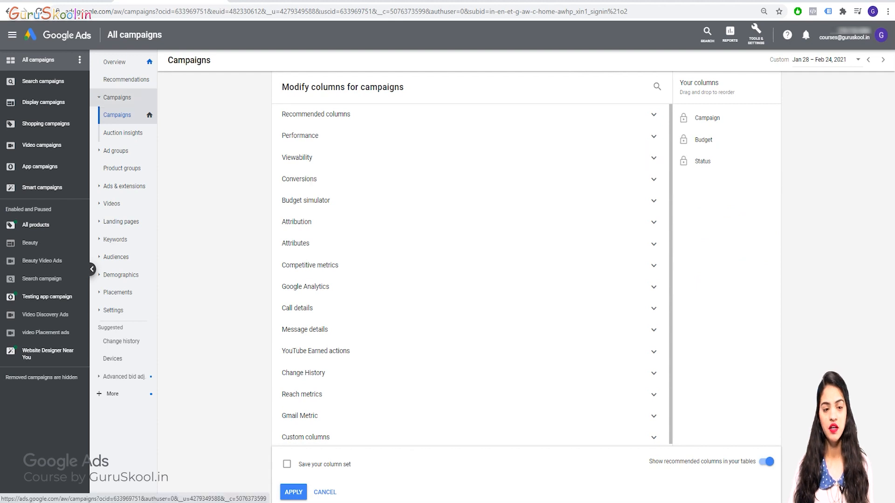
{"action": "left_click", "coordinate": [114, 62]}
{"action": "left_click", "coordinate": [117, 97]}
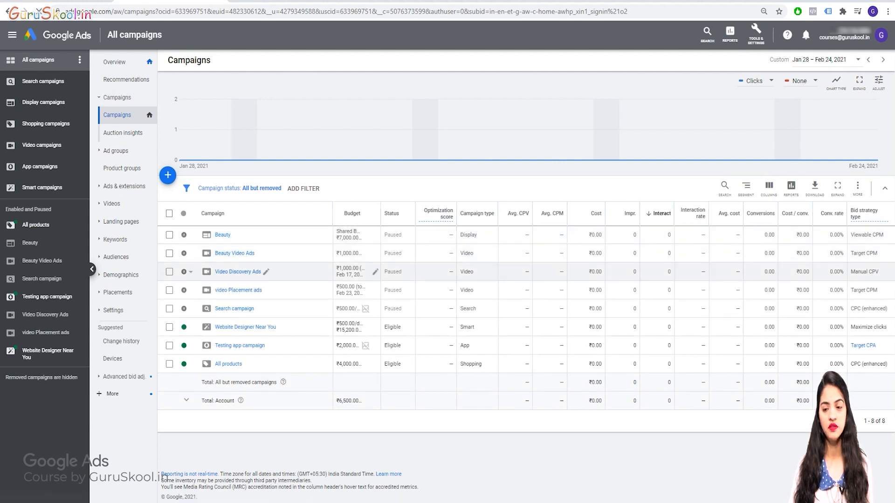
Examine the predefined report categories, the campaign search and the segment options available for the campaigns table
{"action": "left_click", "coordinate": [259, 271]}
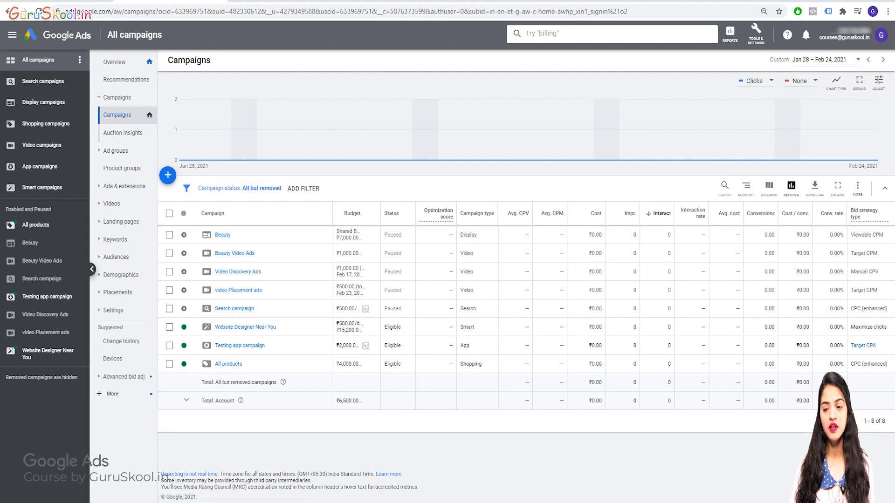
{"action": "left_click", "coordinate": [791, 185]}
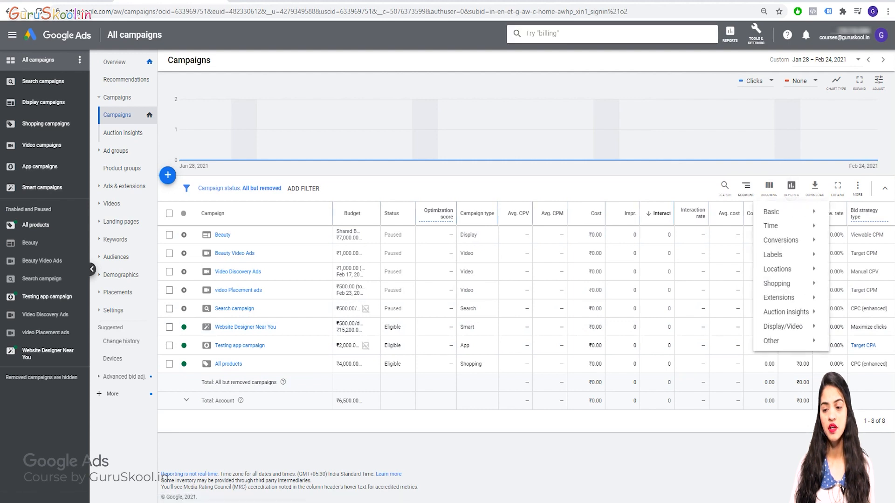
{"action": "key", "text": "Escape"}
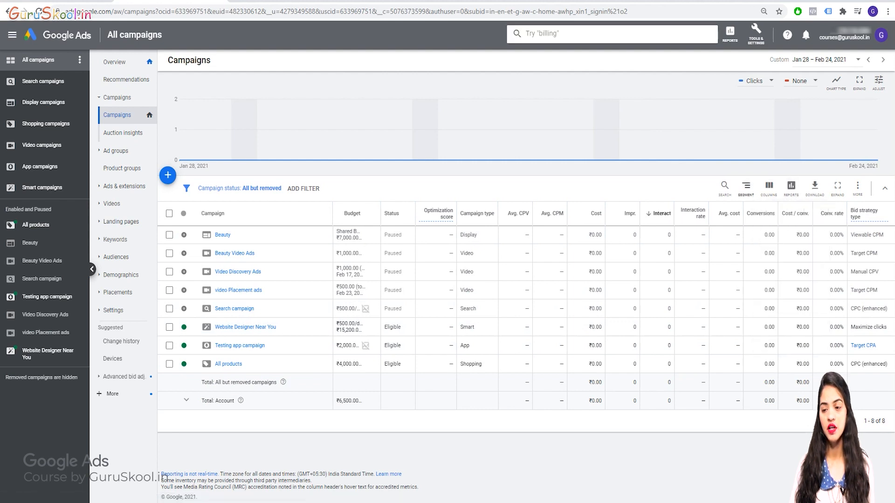
{"action": "left_click", "coordinate": [725, 188]}
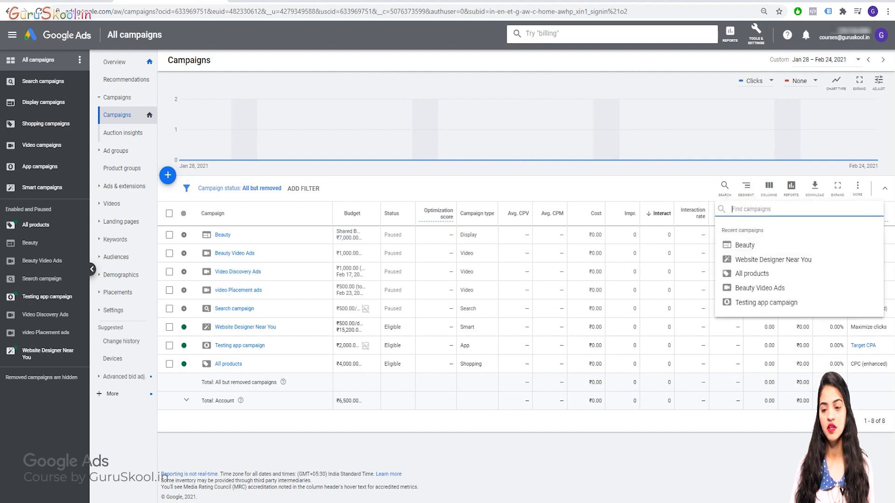
{"action": "key", "text": "Escape"}
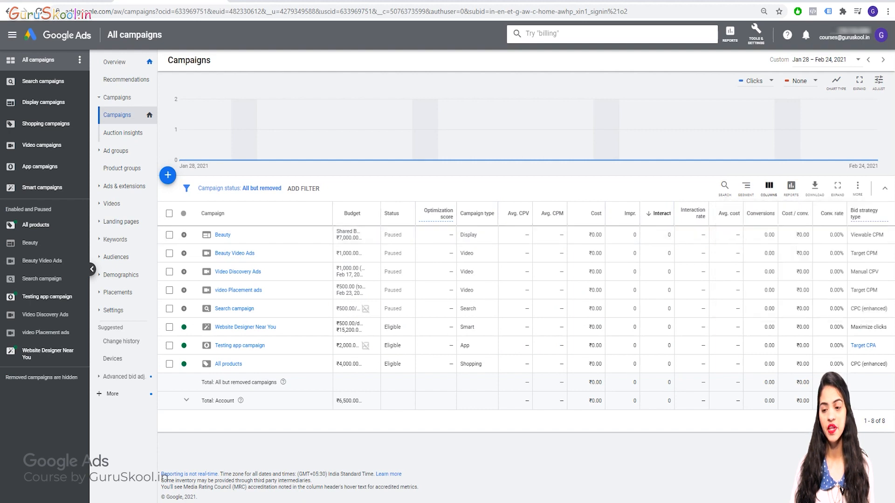
{"action": "left_click", "coordinate": [746, 188]}
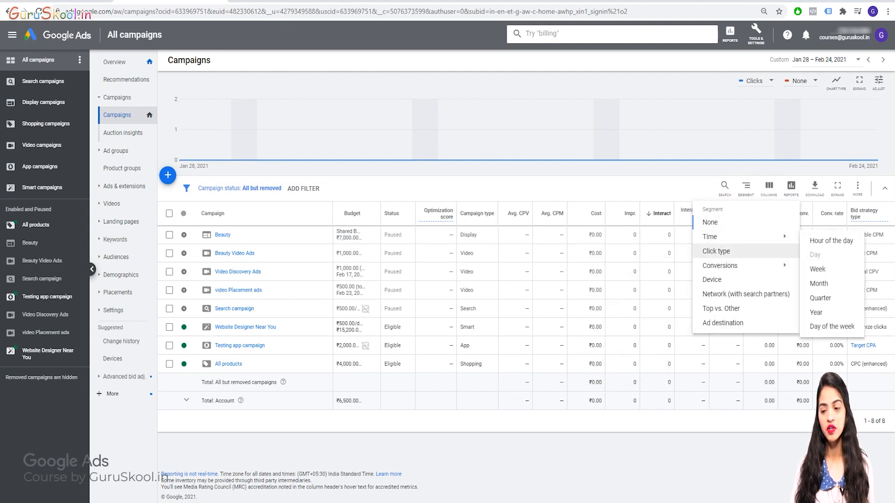
{"action": "mouse_move", "coordinate": [727, 236]}
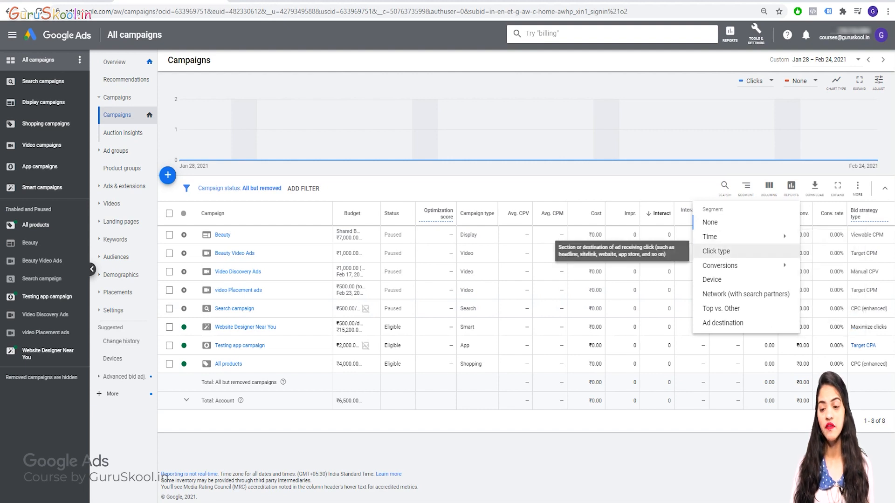
{"action": "mouse_move", "coordinate": [728, 266]}
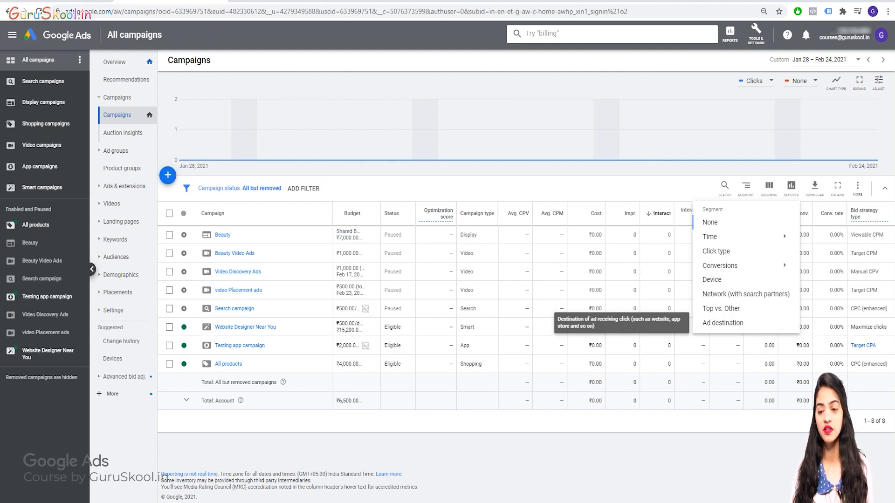
{"action": "left_click", "coordinate": [722, 323]}
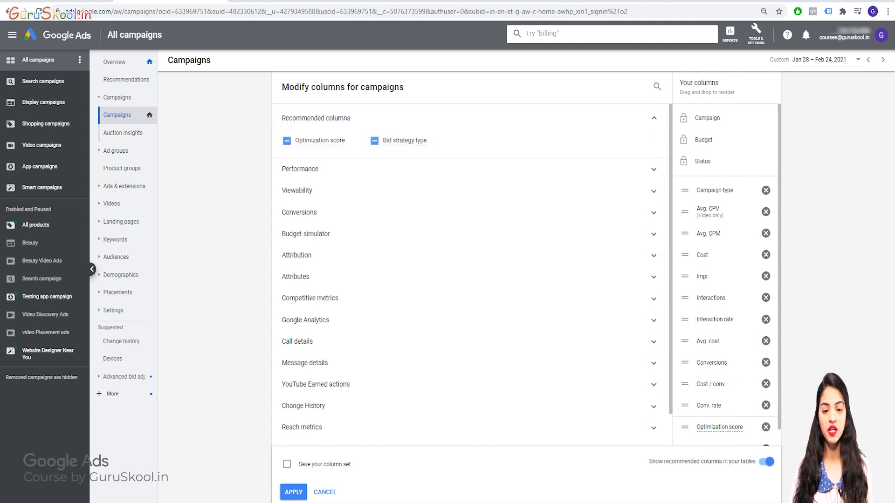
Examine the Recommended columns and Viewability groups in the campaigns column editor, along with the selected column list
{"action": "mouse_move", "coordinate": [320, 141]}
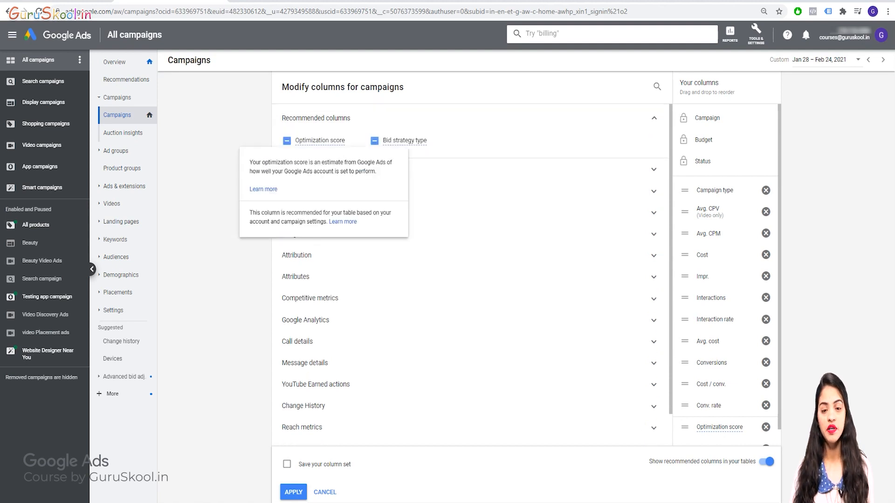
{"action": "left_click", "coordinate": [322, 118]}
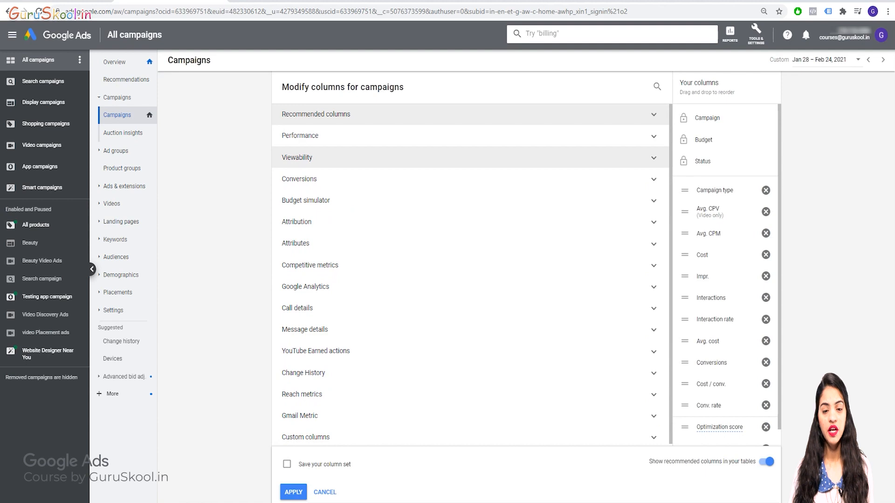
{"action": "left_click", "coordinate": [299, 158]}
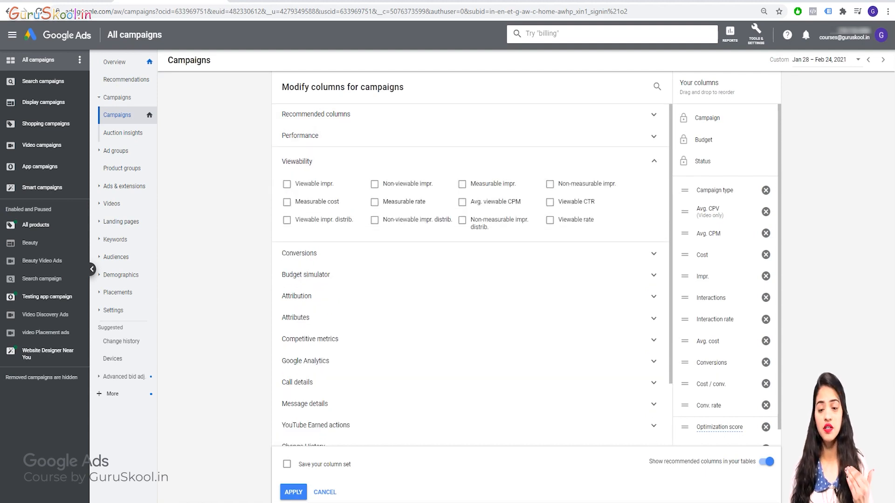
{"action": "scroll", "coordinate": [727, 275], "scroll_direction": "down", "scroll_amount": 1}
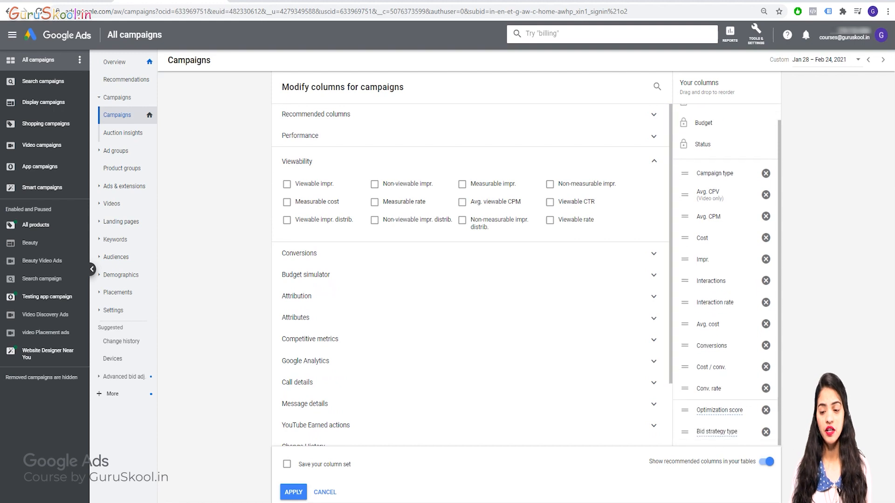
{"action": "scroll", "coordinate": [727, 275], "scroll_direction": "up", "scroll_amount": 1}
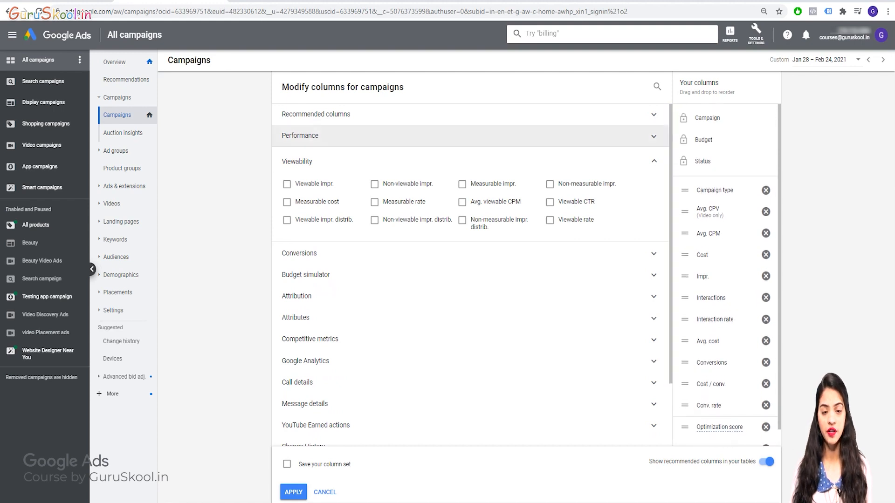
Remove the Interactions column and add the Engagements column from the Performance group
{"action": "left_click", "coordinate": [301, 136]}
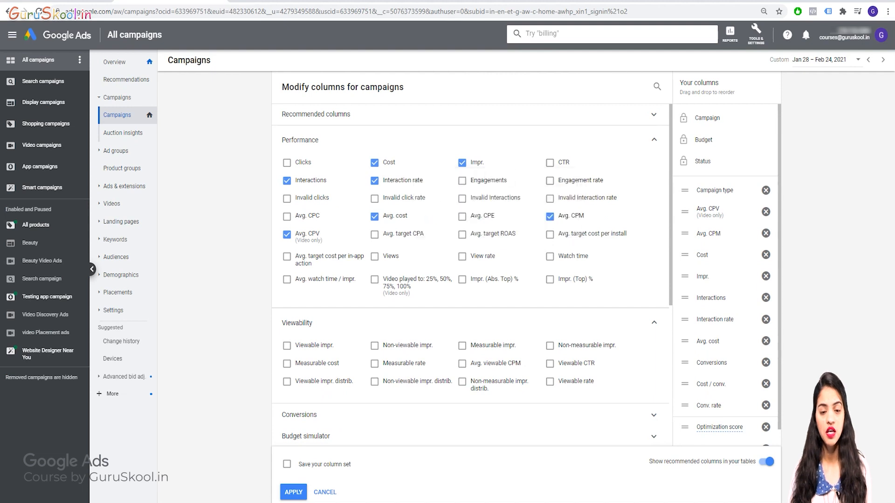
{"action": "left_click", "coordinate": [286, 181]}
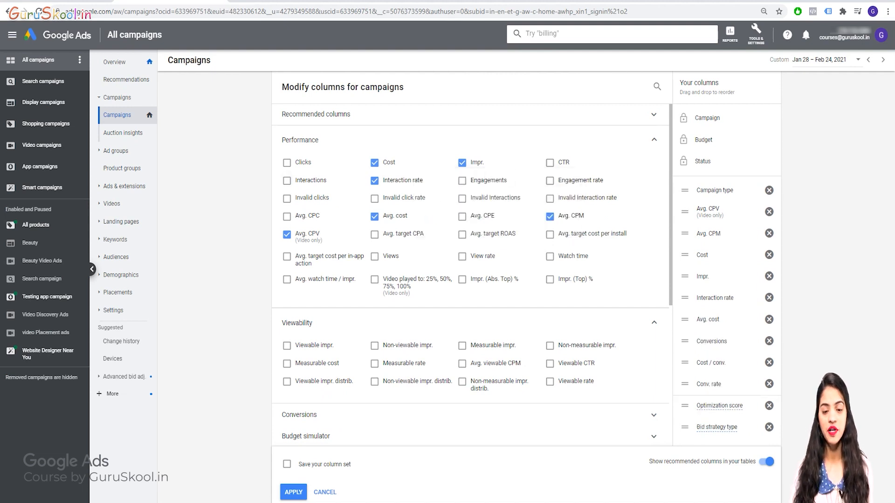
{"action": "left_click", "coordinate": [462, 181]}
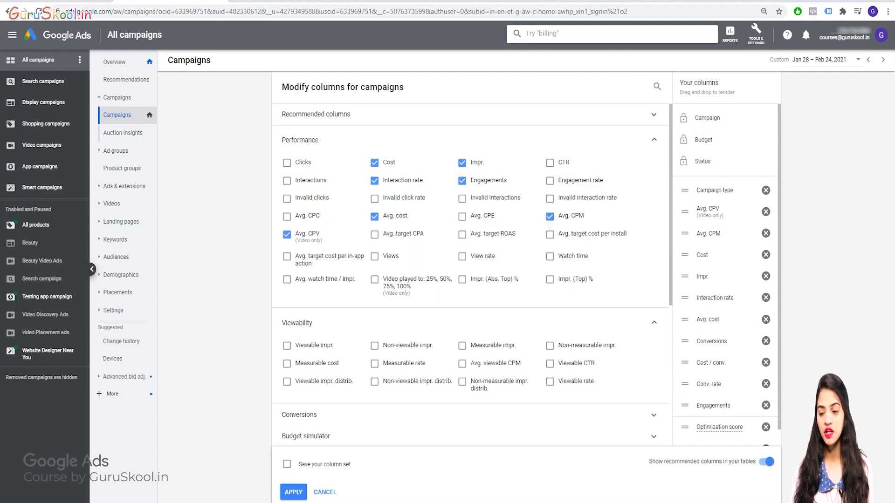
Add the Viewable impr. column from the Viewability group to the campaigns table's column set
{"action": "scroll", "coordinate": [725, 275], "scroll_direction": "down", "scroll_amount": 1}
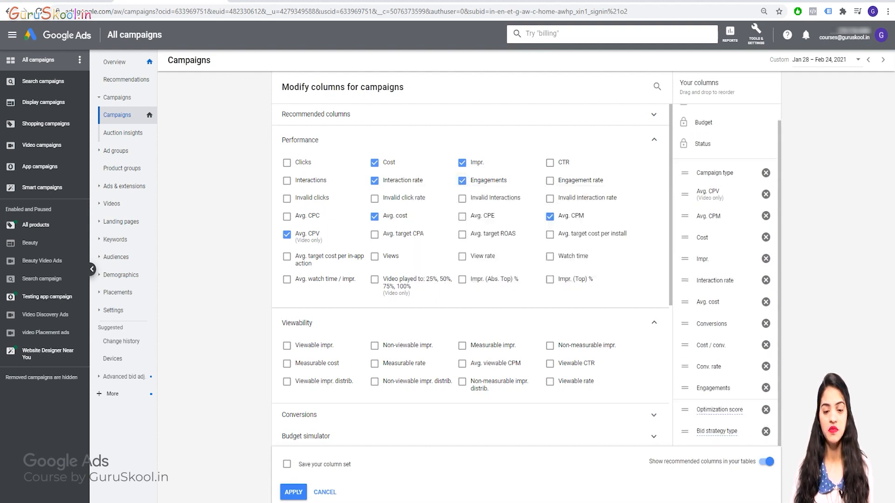
{"action": "scroll", "coordinate": [471, 275], "scroll_direction": "down", "scroll_amount": 5}
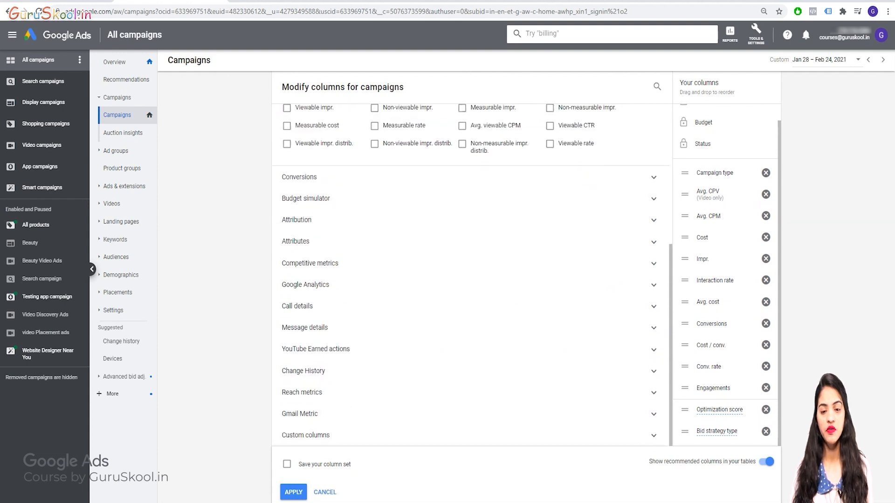
{"action": "scroll", "coordinate": [471, 275], "scroll_direction": "up", "scroll_amount": 2}
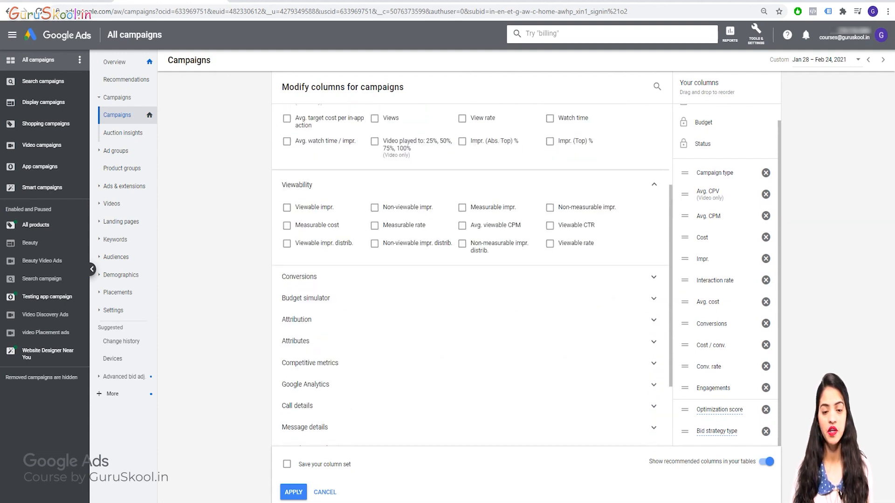
{"action": "left_click", "coordinate": [287, 207]}
Remove the Conv. rate column and add the Conv. value / cost column from the Conversions group
{"action": "scroll", "coordinate": [471, 275], "scroll_direction": "down", "scroll_amount": 2}
{"action": "scroll", "coordinate": [471, 275], "scroll_direction": "up", "scroll_amount": 1}
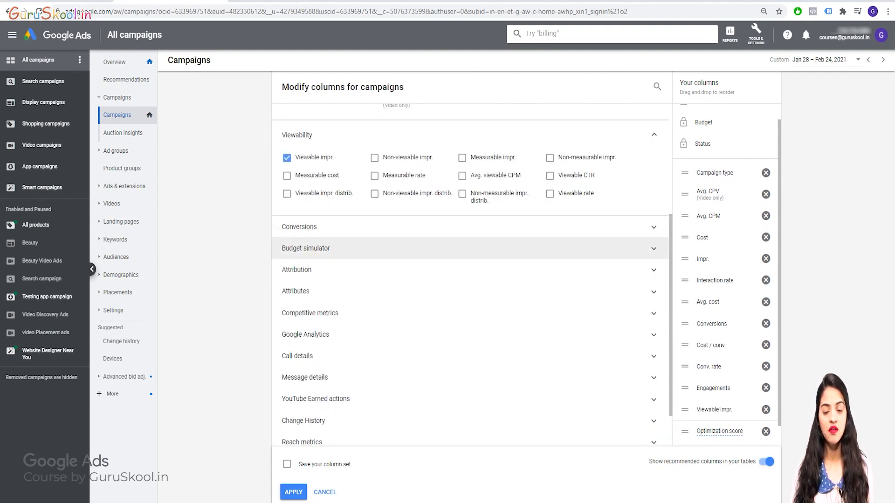
{"action": "left_click", "coordinate": [299, 227]}
{"action": "scroll", "coordinate": [471, 275], "scroll_direction": "down", "scroll_amount": 3}
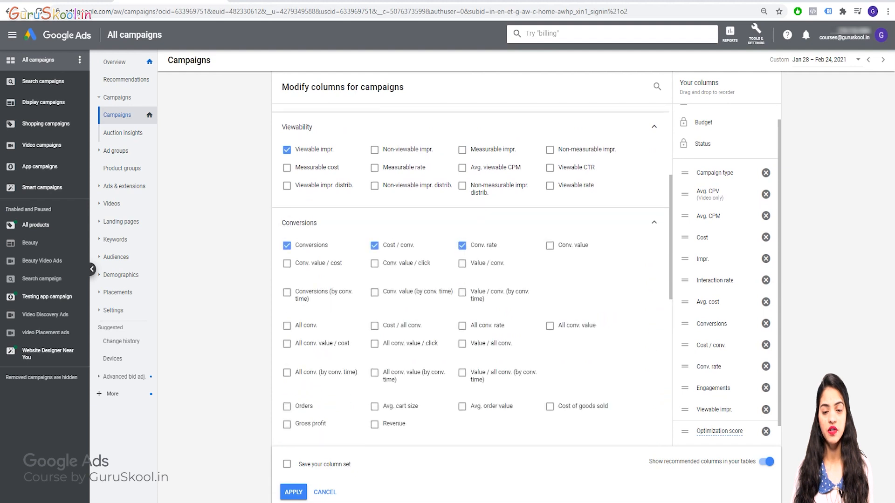
{"action": "scroll", "coordinate": [470, 275], "scroll_direction": "up", "scroll_amount": 2}
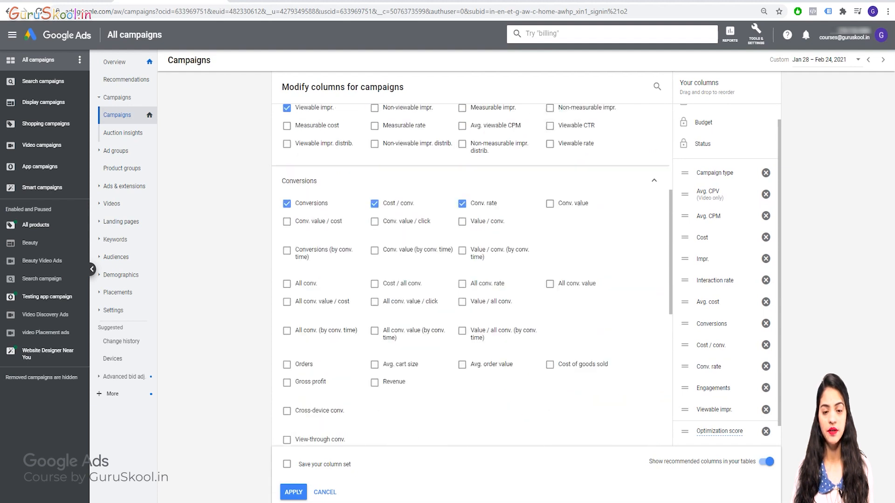
{"action": "left_click", "coordinate": [462, 204]}
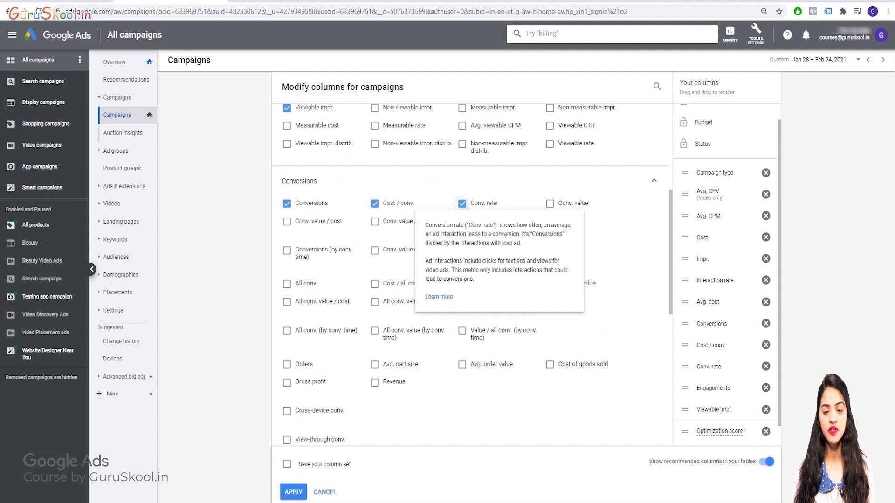
{"action": "left_click", "coordinate": [287, 221]}
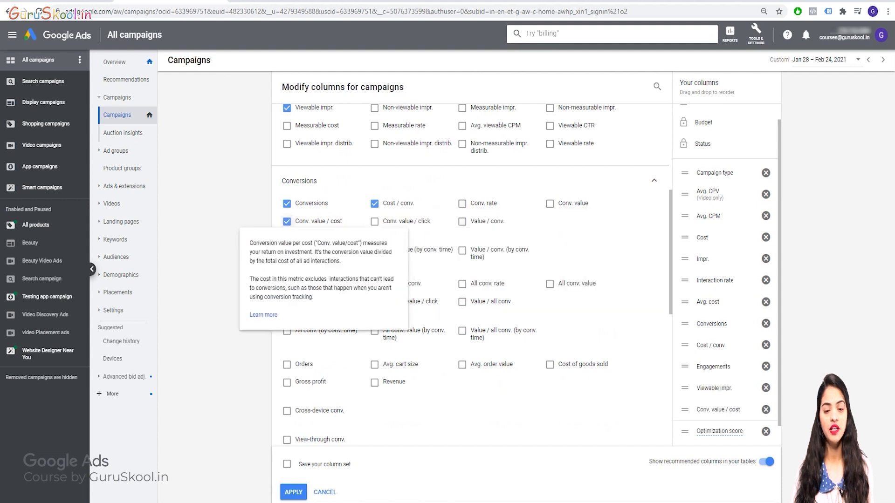
Add the Orders and Installs columns from the Conversions group to the campaigns table's column set
{"action": "scroll", "coordinate": [287, 221], "scroll_direction": "down", "scroll_amount": 4}
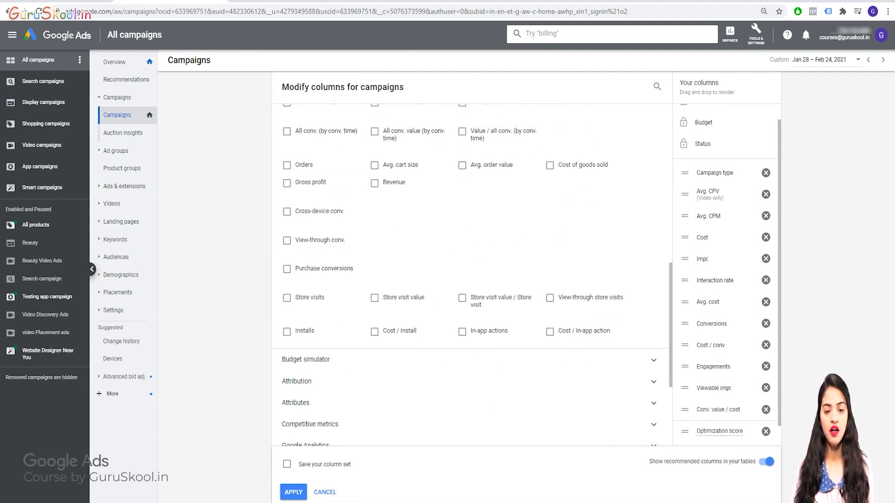
{"action": "left_click", "coordinate": [287, 165]}
{"action": "scroll", "coordinate": [287, 165], "scroll_direction": "down", "scroll_amount": 3}
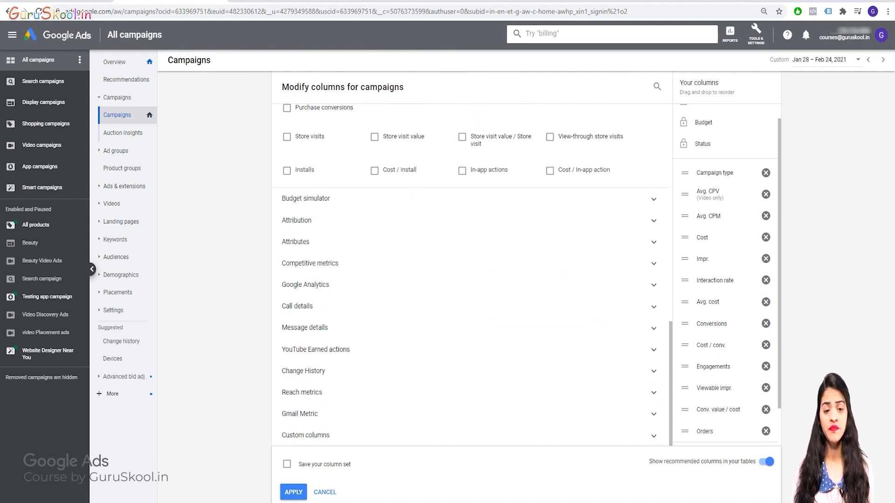
{"action": "left_click", "coordinate": [287, 170]}
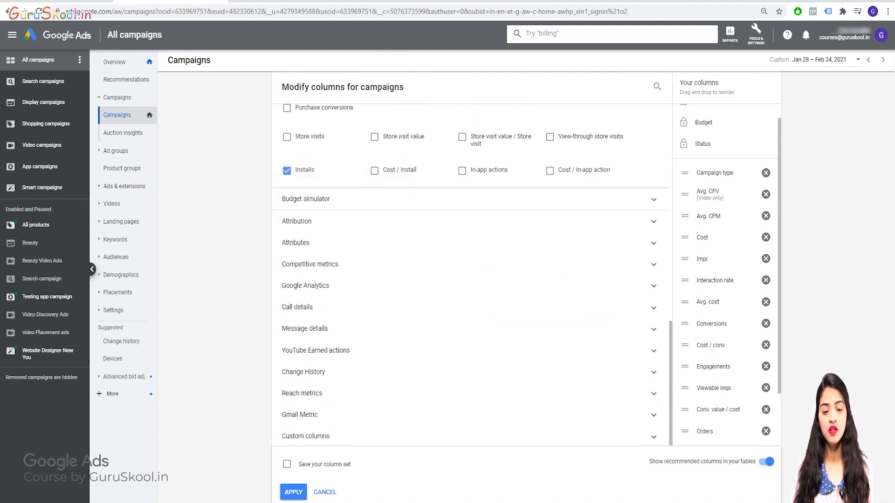
Examine the columns offered in the Budget simulator, Attribution and Competitive metrics groups
{"action": "left_click", "coordinate": [306, 199]}
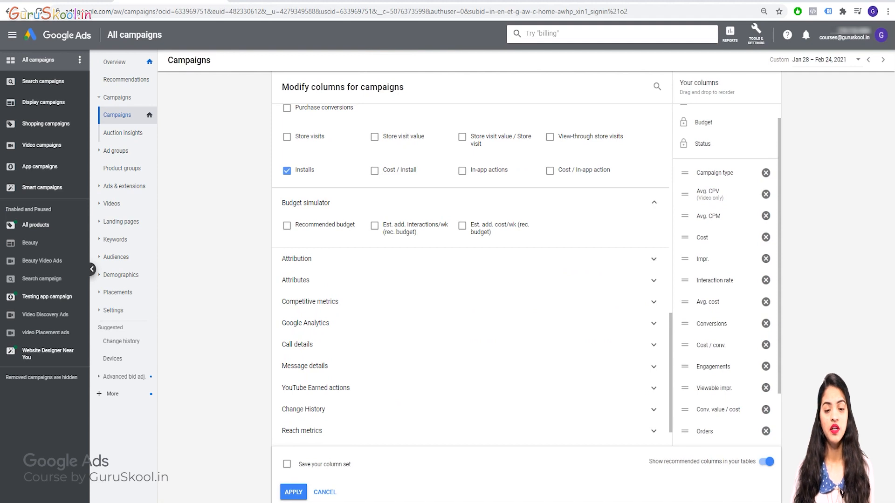
{"action": "mouse_move", "coordinate": [411, 228]}
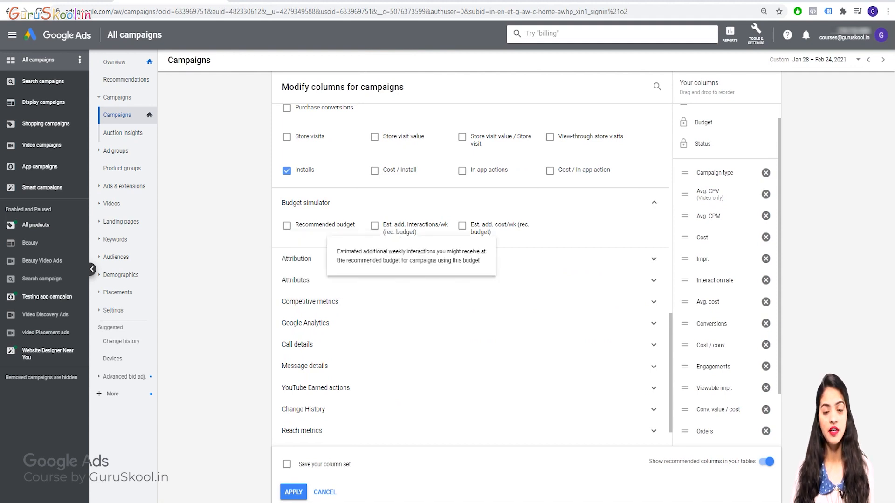
{"action": "left_click", "coordinate": [654, 202]}
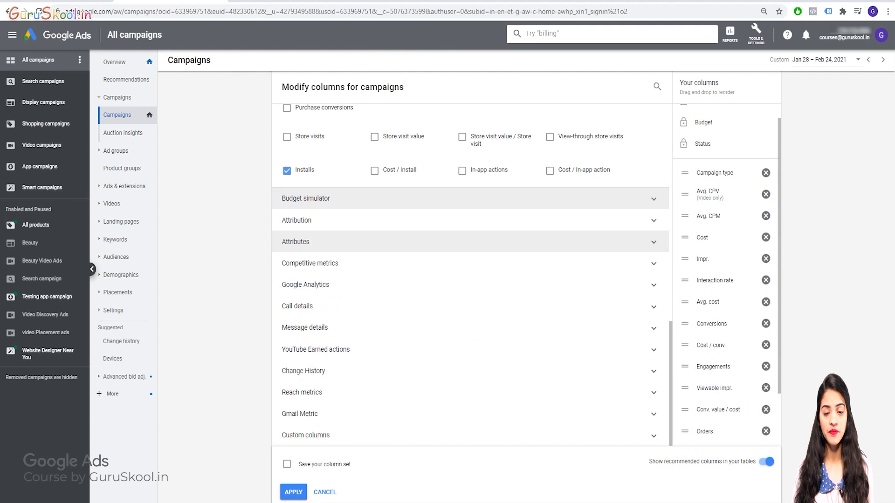
{"action": "left_click", "coordinate": [297, 221]}
{"action": "mouse_move", "coordinate": [322, 251]}
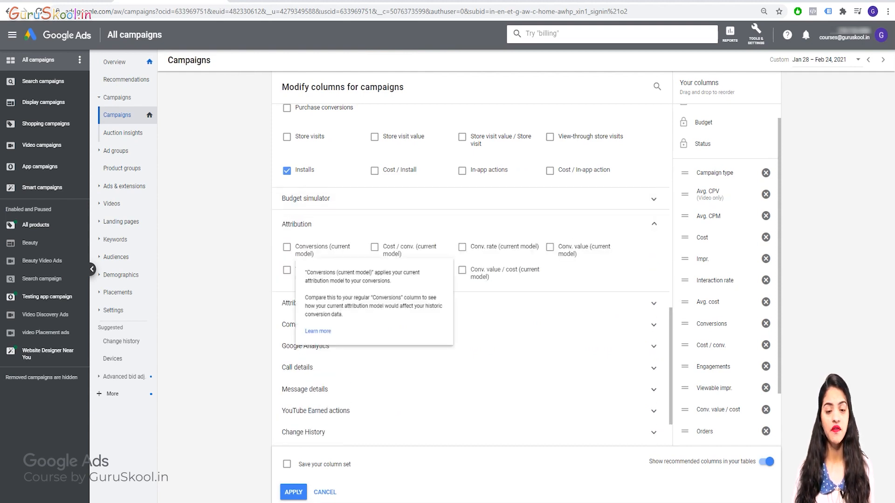
{"action": "mouse_move", "coordinate": [410, 250]}
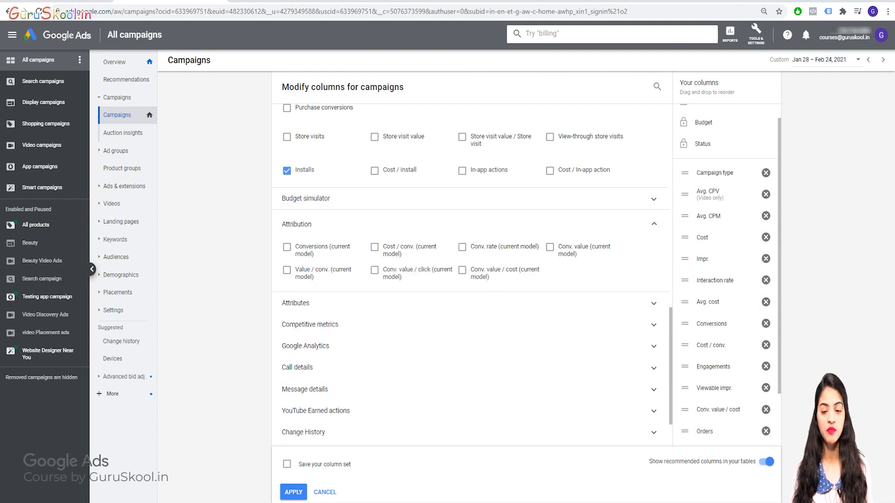
{"action": "left_click", "coordinate": [345, 224]}
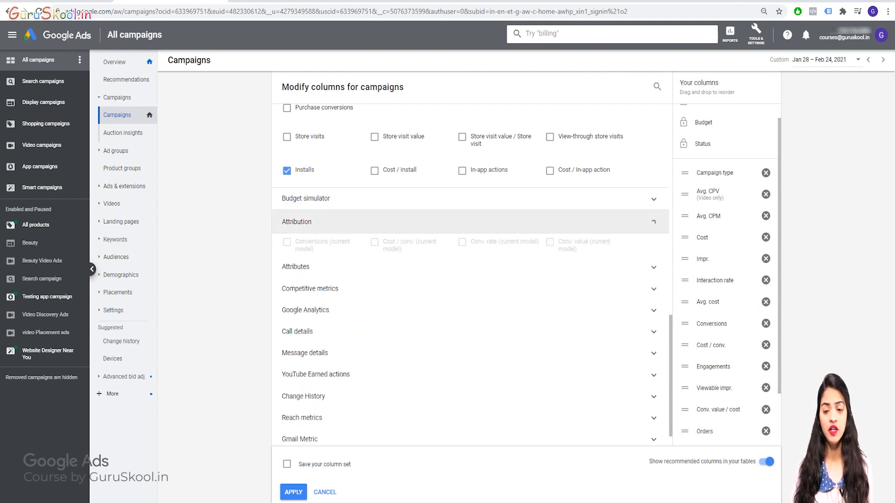
{"action": "left_click", "coordinate": [345, 263]}
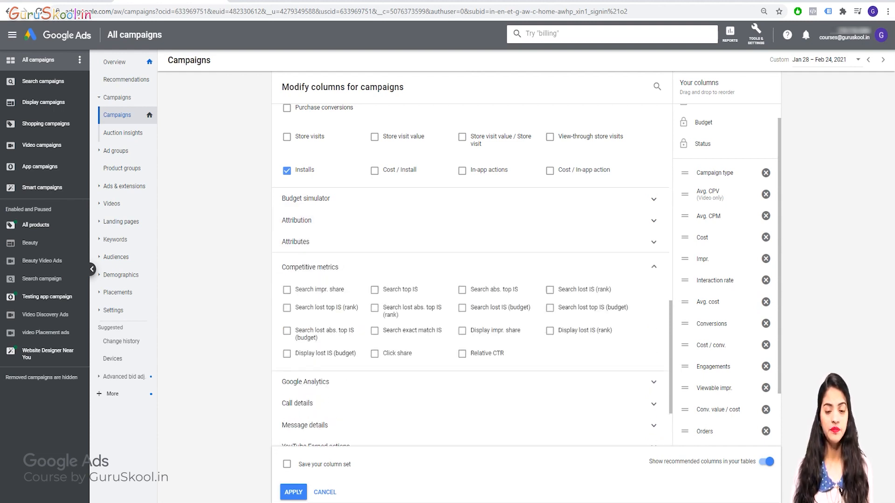
{"action": "left_click", "coordinate": [345, 267]}
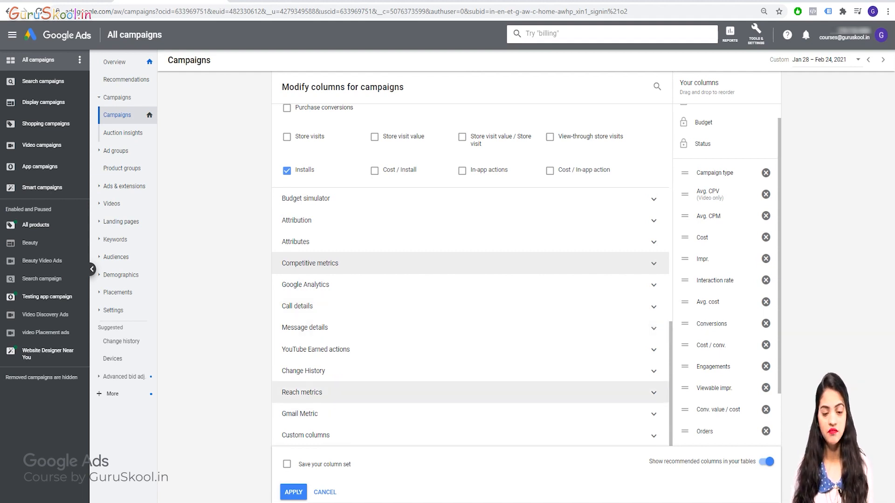
Add the Keyword changes column from the Change History group and collapse that group
{"action": "left_click", "coordinate": [303, 371]}
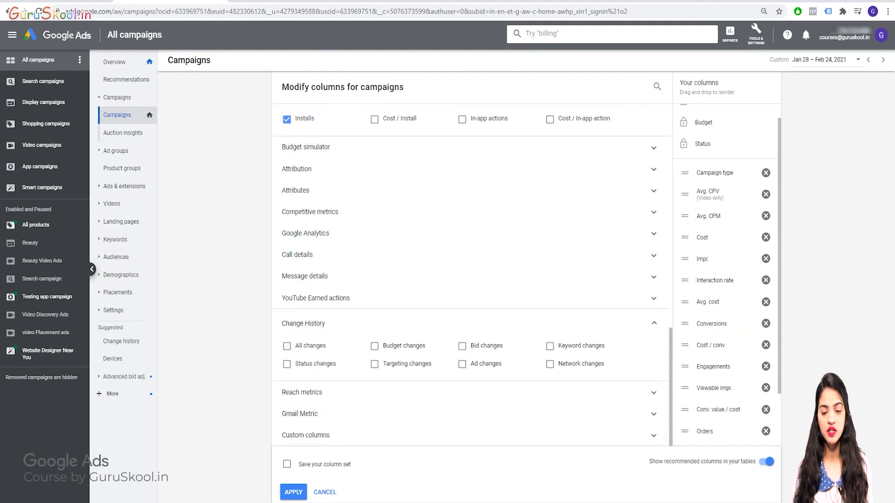
{"action": "left_click", "coordinate": [550, 346]}
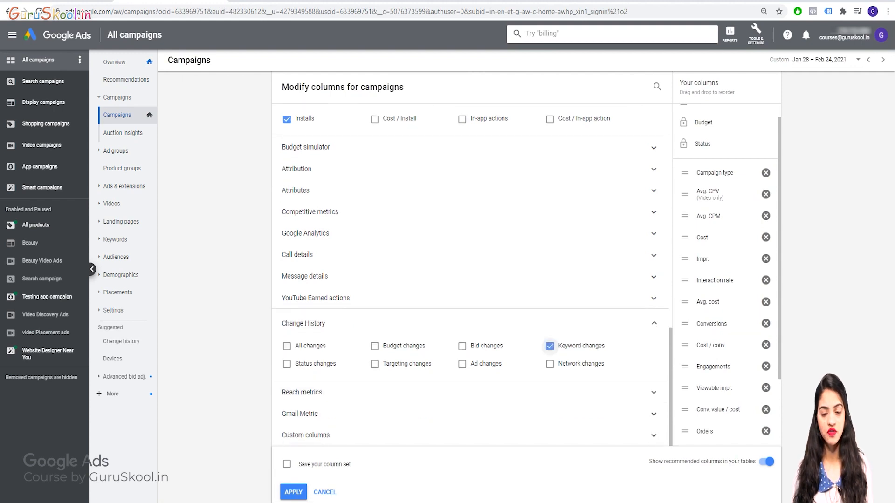
{"action": "left_click", "coordinate": [550, 325]}
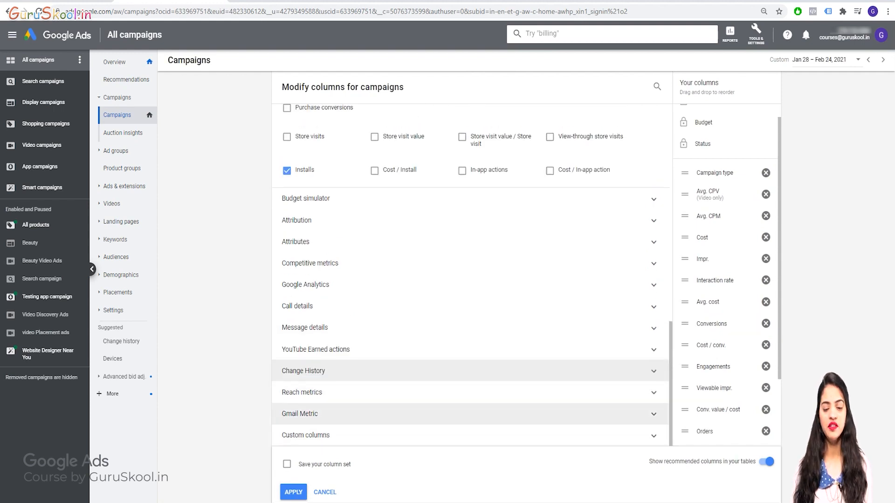
Examine the form for creating a custom column and close it without saving
{"action": "left_click", "coordinate": [466, 435]}
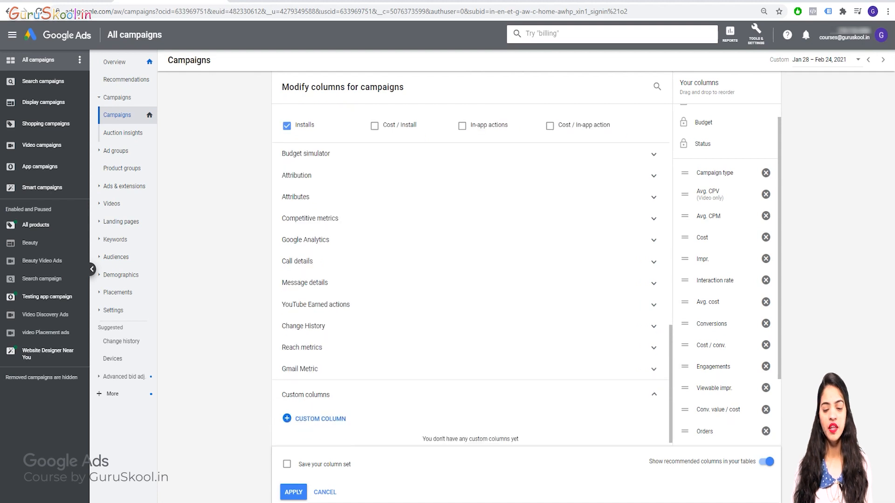
{"action": "left_click", "coordinate": [320, 419]}
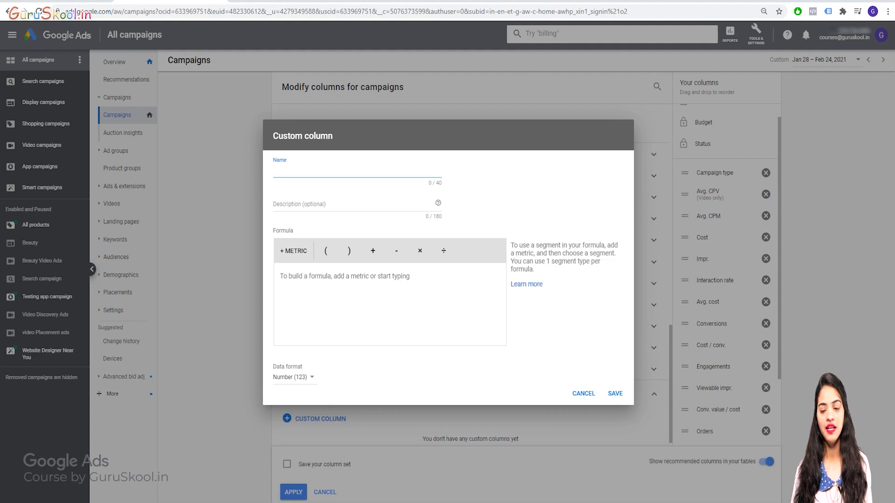
{"action": "left_click", "coordinate": [584, 394]}
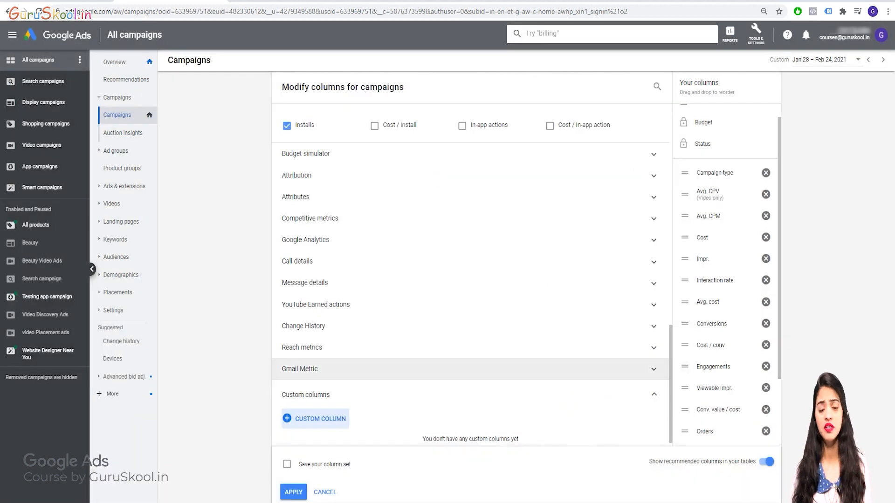
Save the selected columns as a column set named "New Report" and apply it to the campaigns table
{"action": "scroll", "coordinate": [466, 345], "scroll_direction": "down", "scroll_amount": 1}
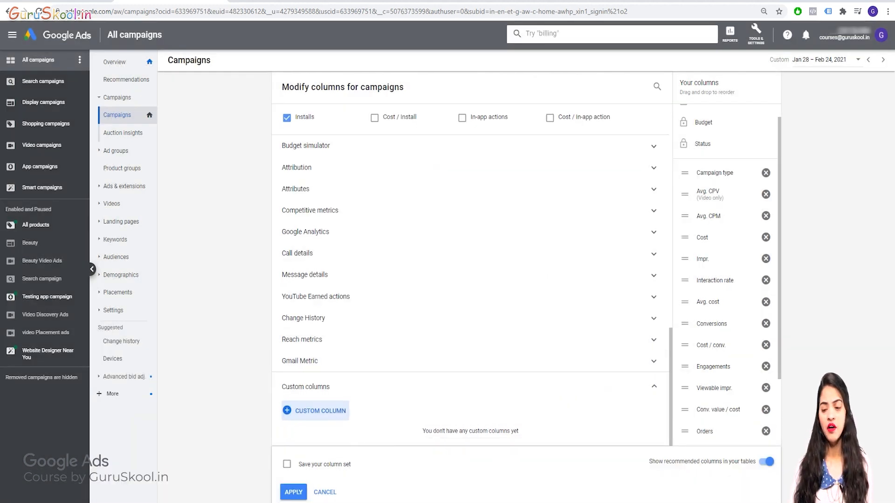
{"action": "scroll", "coordinate": [725, 411], "scroll_direction": "down", "scroll_amount": 2}
{"action": "scroll", "coordinate": [725, 410], "scroll_direction": "up", "scroll_amount": 1}
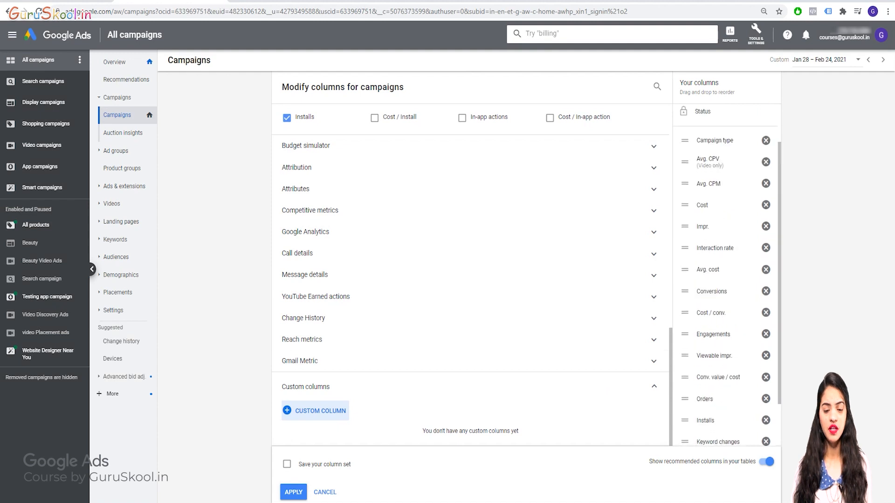
{"action": "left_click", "coordinate": [287, 464]}
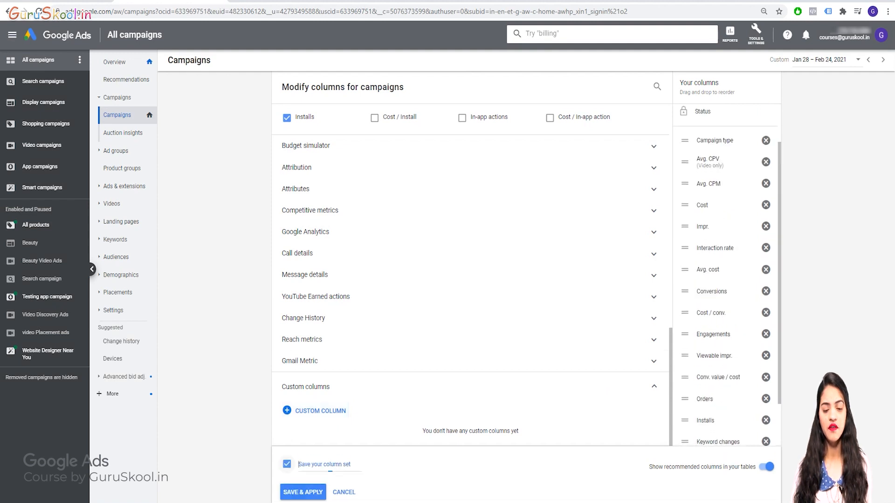
{"action": "left_click", "coordinate": [329, 464]}
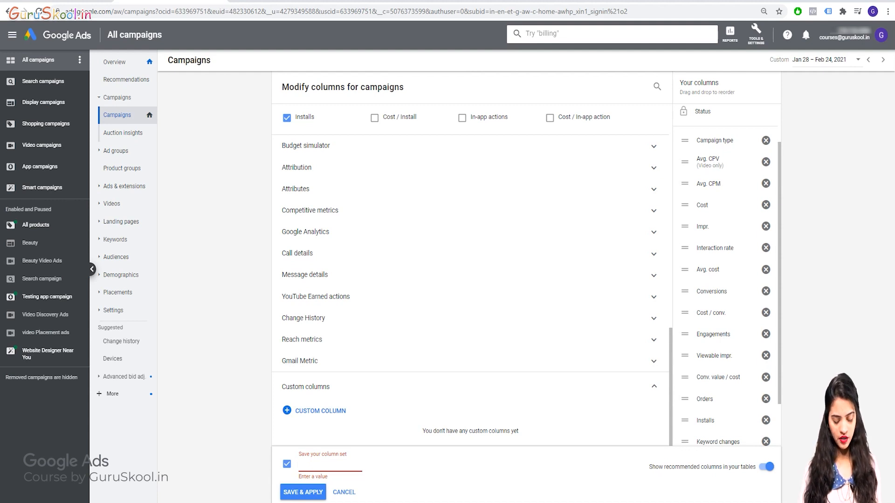
{"action": "type", "text": "New"}
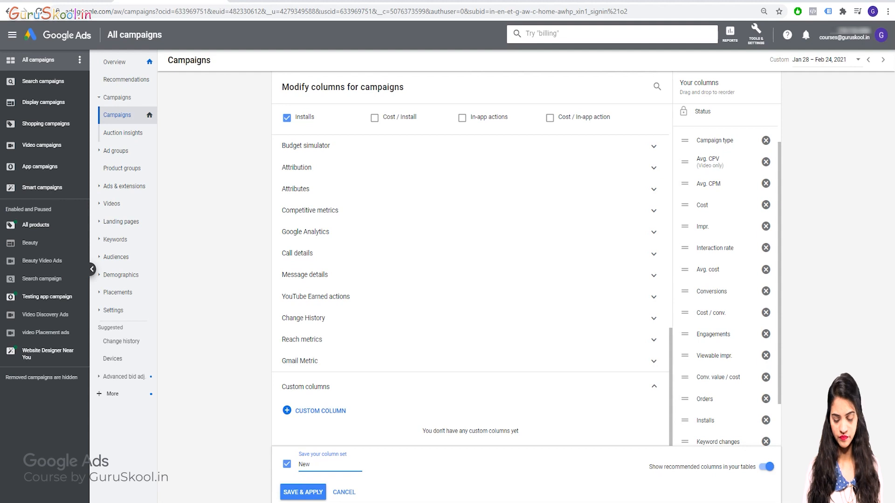
{"action": "type", "text": " seport"}
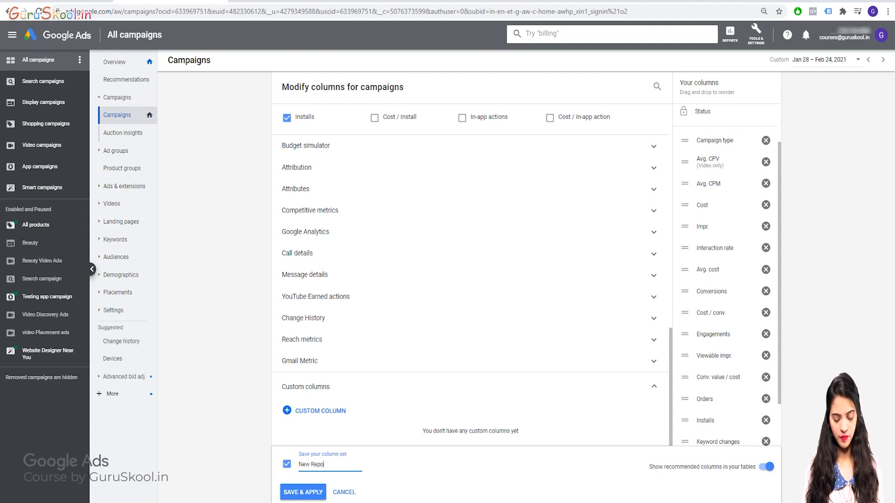
{"action": "left_click", "coordinate": [303, 492]}
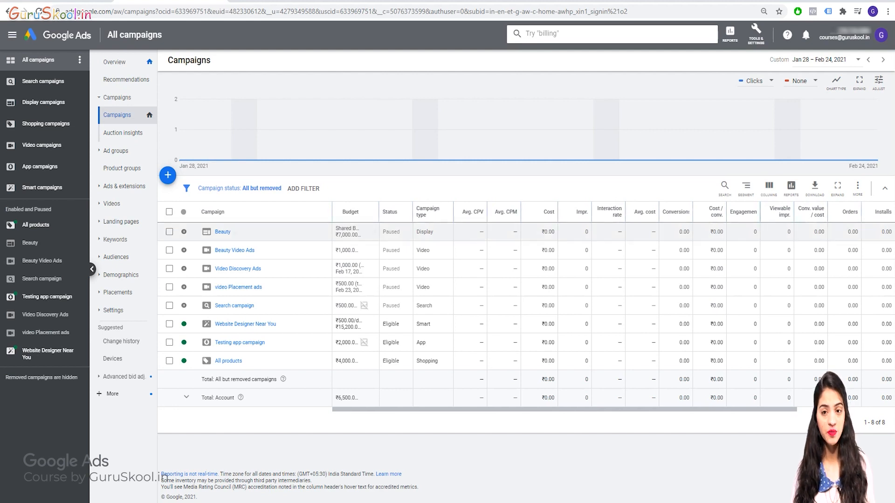
Review the applied columns across the campaigns table, including in the expanded full-screen view, and return to the normal view
{"action": "mouse_move", "coordinate": [564, 410]}
{"action": "left_mouse_down"}
{"action": "mouse_move", "coordinate": [664, 410]}
{"action": "mouse_move", "coordinate": [564, 410]}
{"action": "left_mouse_up"}
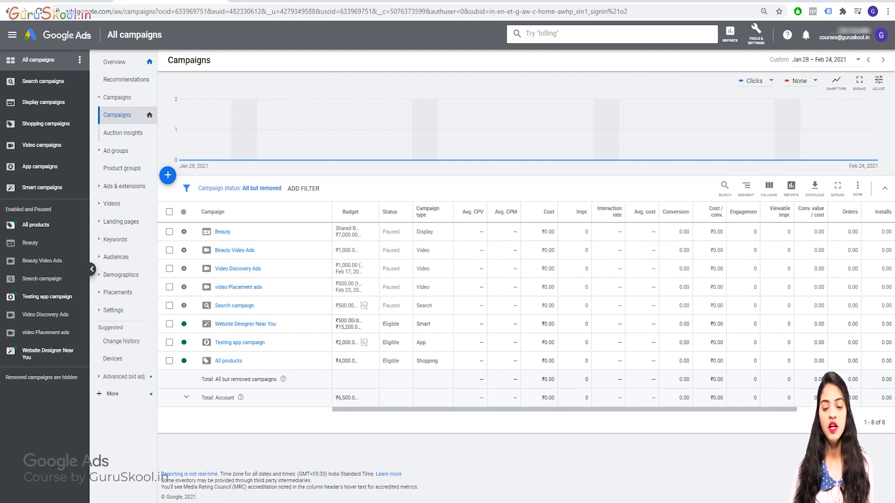
{"action": "scroll", "coordinate": [611, 306], "scroll_direction": "right", "scroll_amount": 3}
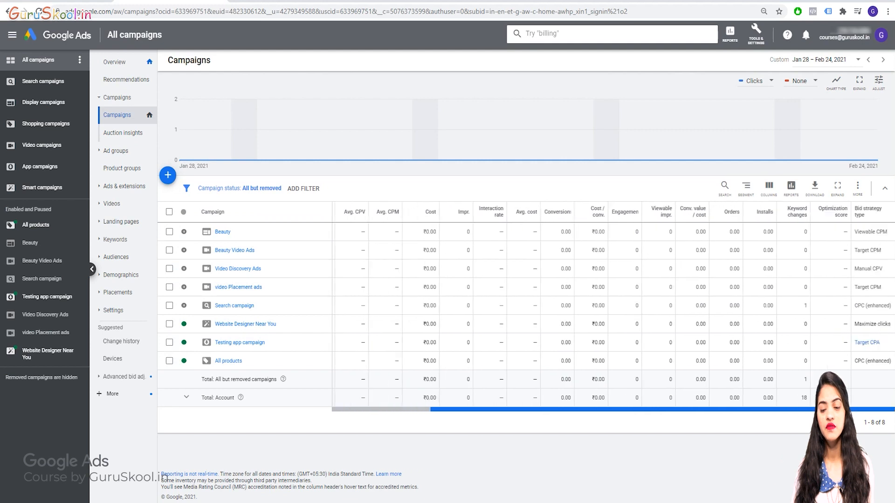
{"action": "scroll", "coordinate": [612, 306], "scroll_direction": "right", "scroll_amount": 3}
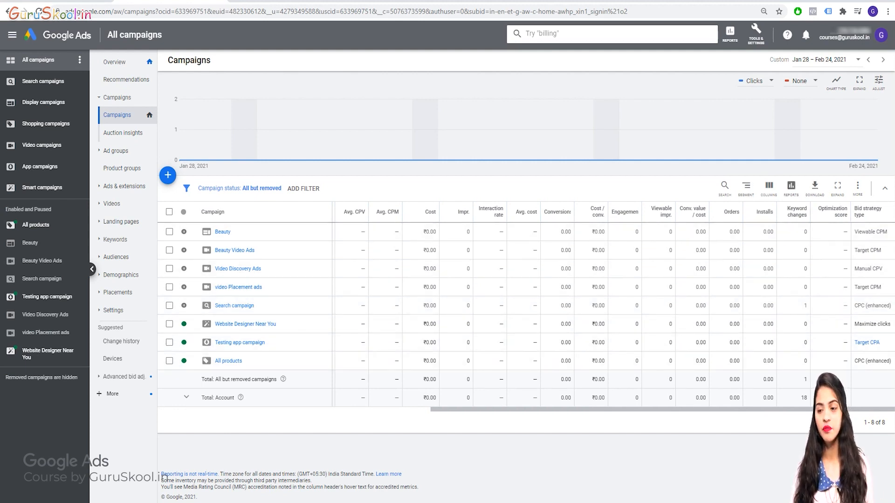
{"action": "left_click", "coordinate": [838, 186]}
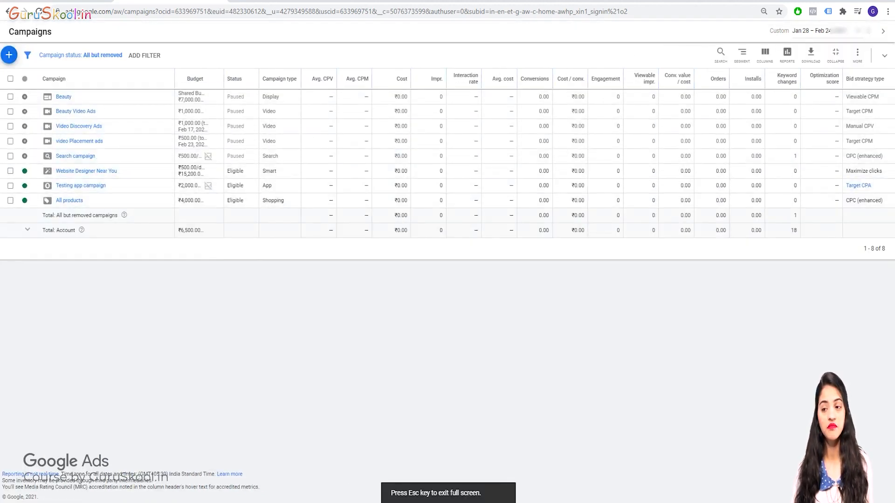
{"action": "left_click", "coordinate": [835, 55]}
Examine the campaigns table's additional actions and its predefined report categories, including the Other reports
{"action": "left_click", "coordinate": [857, 186]}
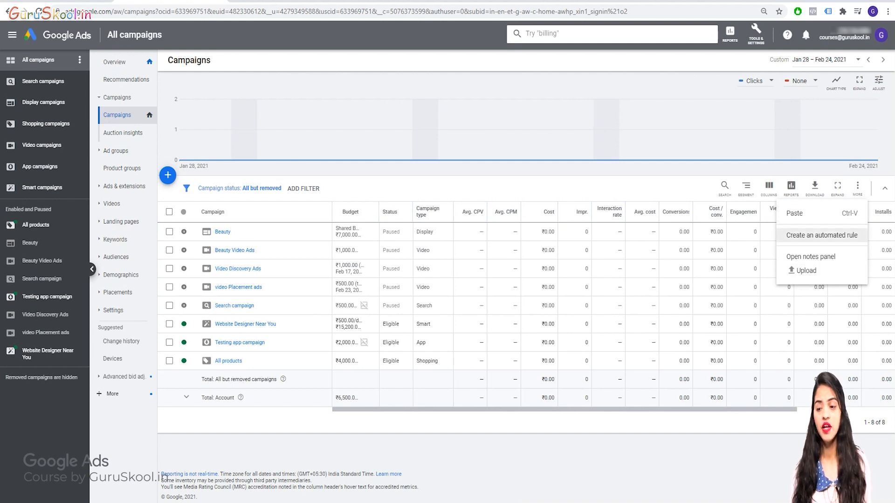
{"action": "left_click", "coordinate": [690, 188]}
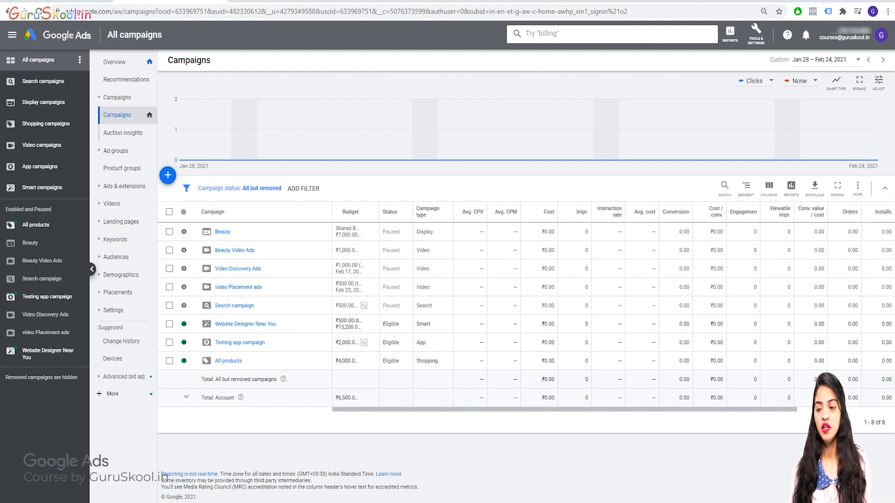
{"action": "left_click", "coordinate": [791, 186]}
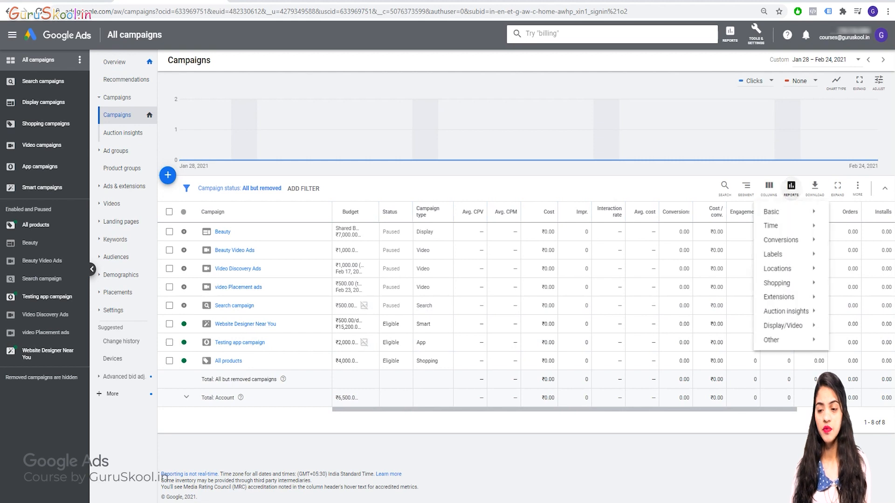
{"action": "mouse_move", "coordinate": [787, 341]}
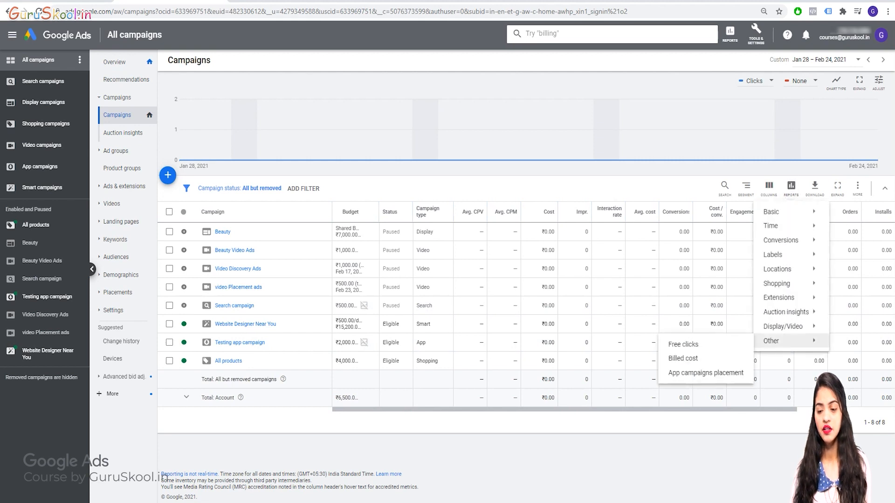
{"action": "left_click", "coordinate": [742, 161]}
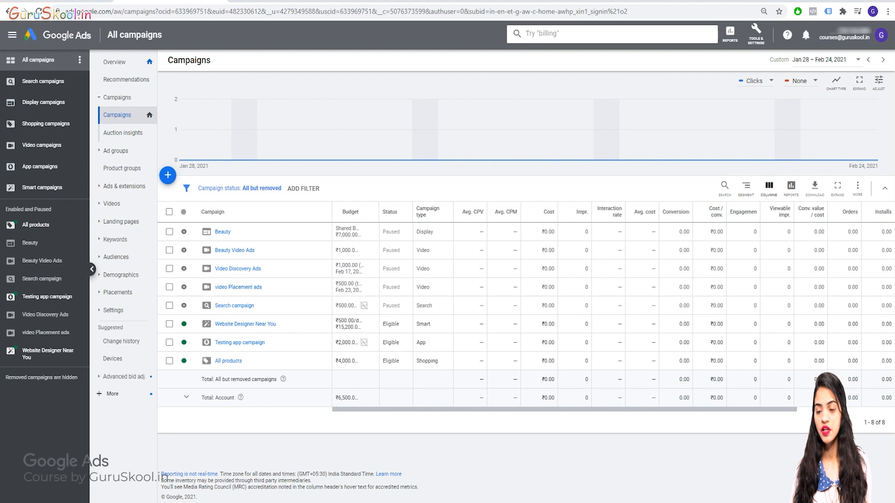
Examine the campaigns table's segment options and its search function without applying either
{"action": "left_click", "coordinate": [746, 187]}
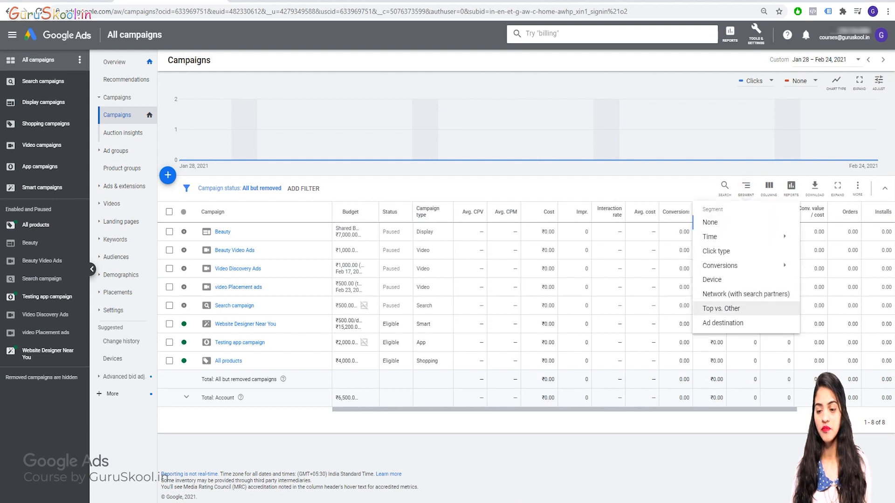
{"action": "left_click", "coordinate": [725, 187]}
{"action": "left_click", "coordinate": [725, 187]}
{"action": "left_click", "coordinate": [676, 187]}
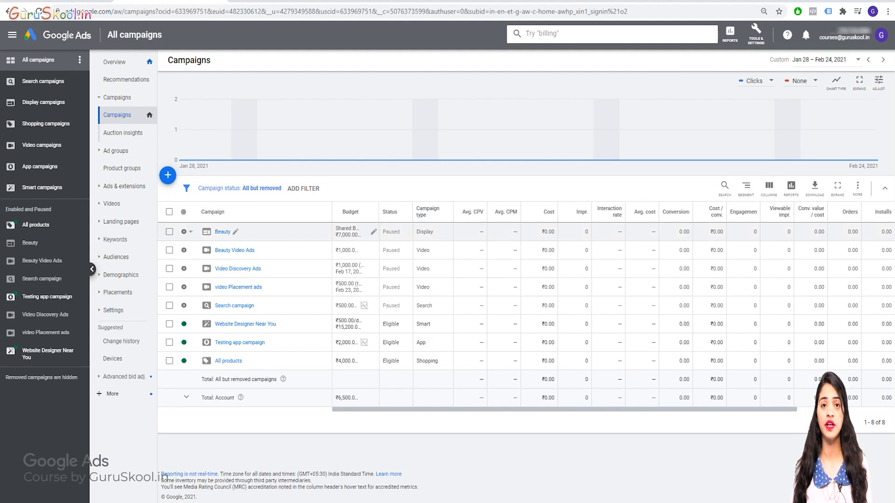
Extend the New Report columns with the viewability metrics Measurable rate, Measurable impr., Non-measurable impr., Non-measurable impr. distrib., Viewable CTR and Viewable rate
{"action": "left_click", "coordinate": [769, 186]}
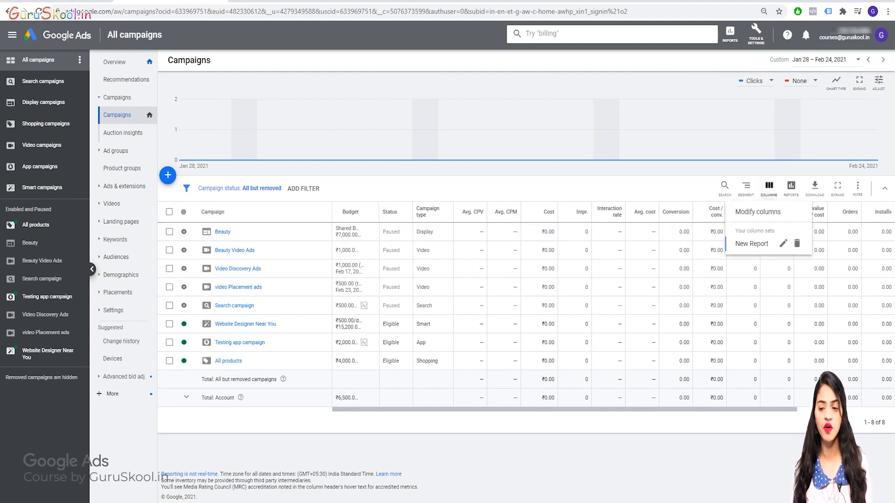
{"action": "left_click", "coordinate": [752, 243]}
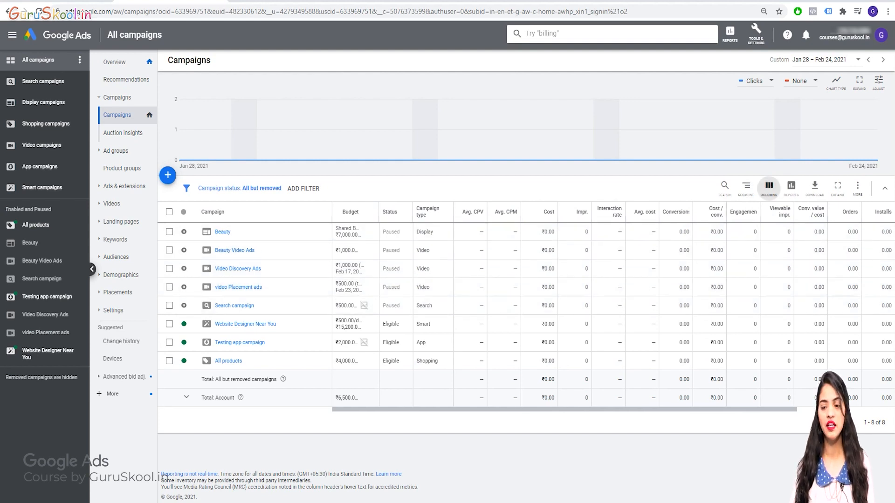
{"action": "left_click", "coordinate": [770, 186]}
{"action": "left_click", "coordinate": [751, 212]}
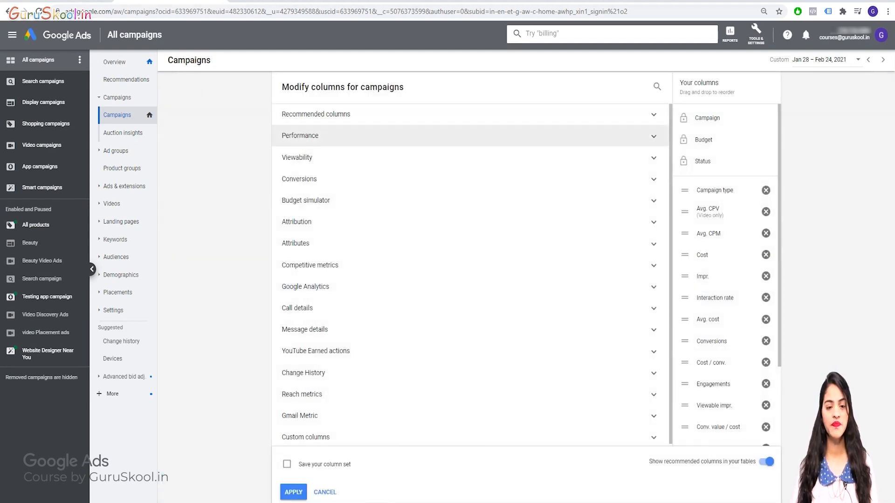
{"action": "left_click", "coordinate": [326, 157]}
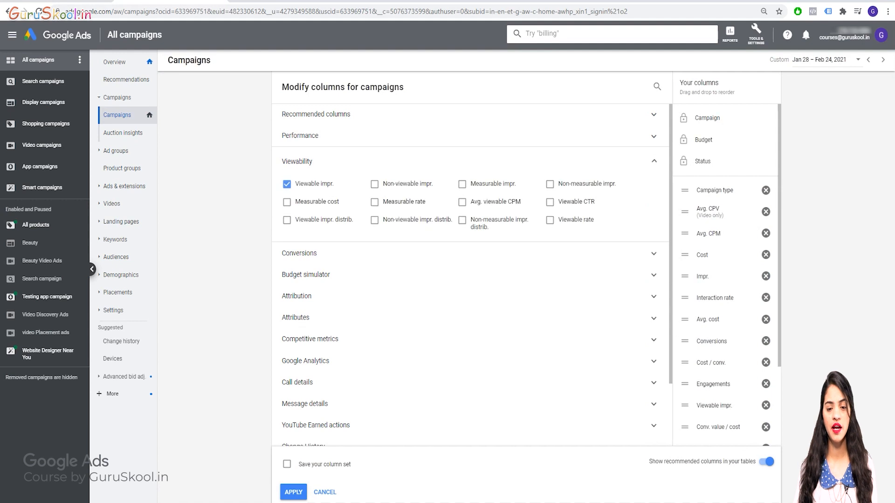
{"action": "left_click", "coordinate": [375, 201]}
{"action": "left_click", "coordinate": [462, 184]}
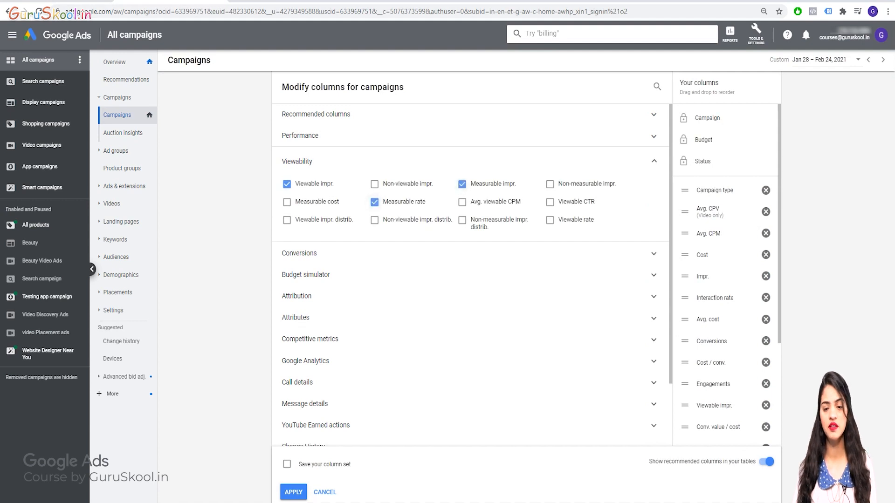
{"action": "left_click", "coordinate": [462, 220]}
{"action": "left_click", "coordinate": [550, 201]}
{"action": "left_click", "coordinate": [550, 184]}
{"action": "left_click", "coordinate": [550, 220]}
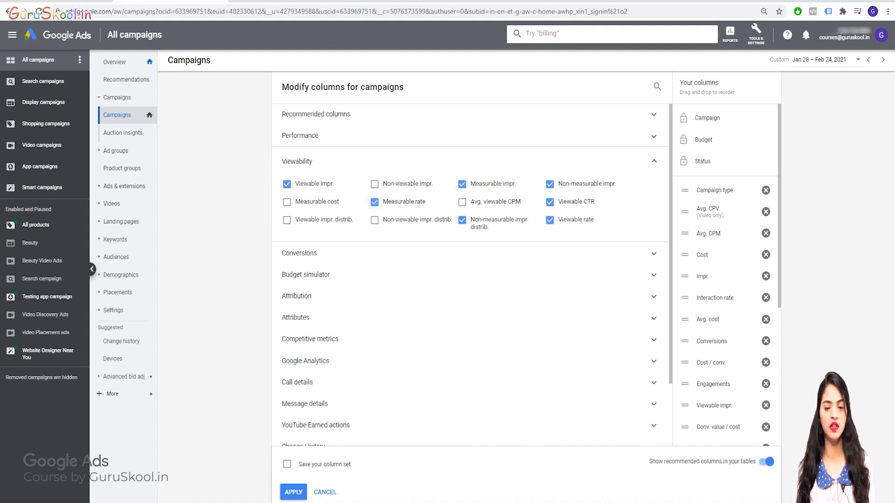
Add the attribution columns Conversions (current model) and Value / conv. (current model) to the campaigns column selection
{"action": "left_click", "coordinate": [297, 296]}
{"action": "left_click", "coordinate": [287, 324]}
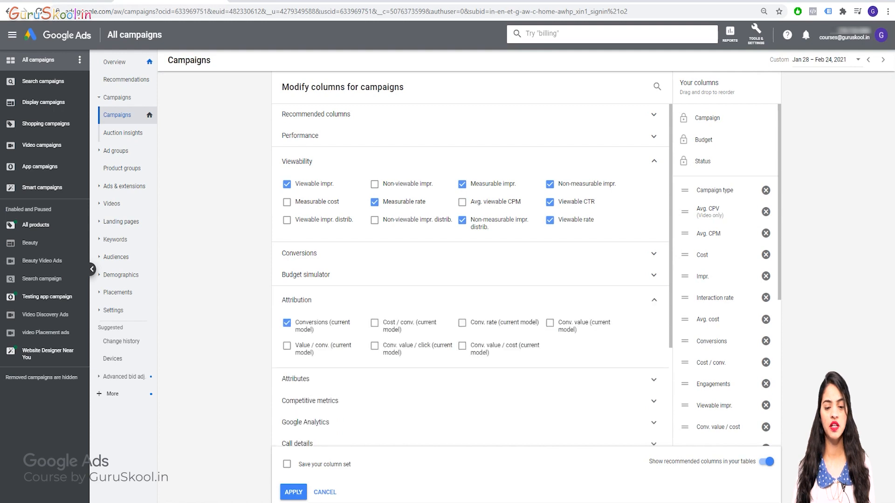
{"action": "left_click", "coordinate": [287, 345]}
{"action": "scroll", "coordinate": [466, 280], "scroll_direction": "down", "scroll_amount": 3}
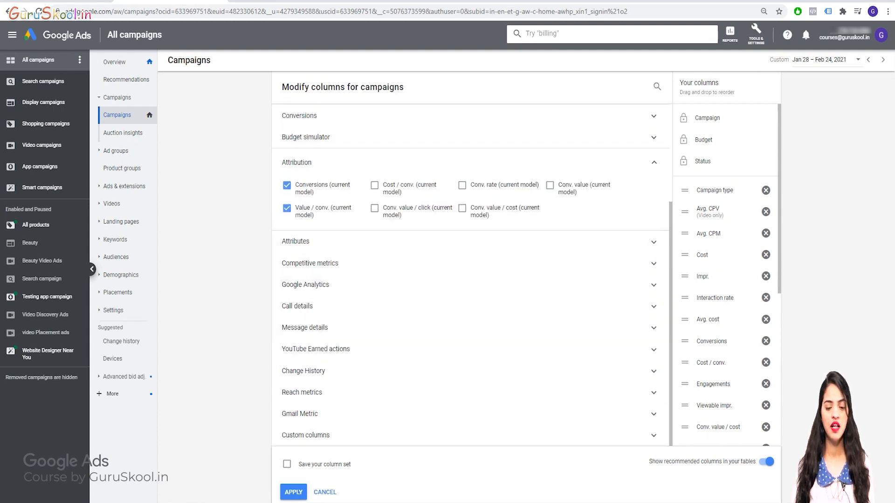
Save the extended column selection as a column set named "Report 2" and apply it to the campaigns table
{"action": "left_click", "coordinate": [287, 465]}
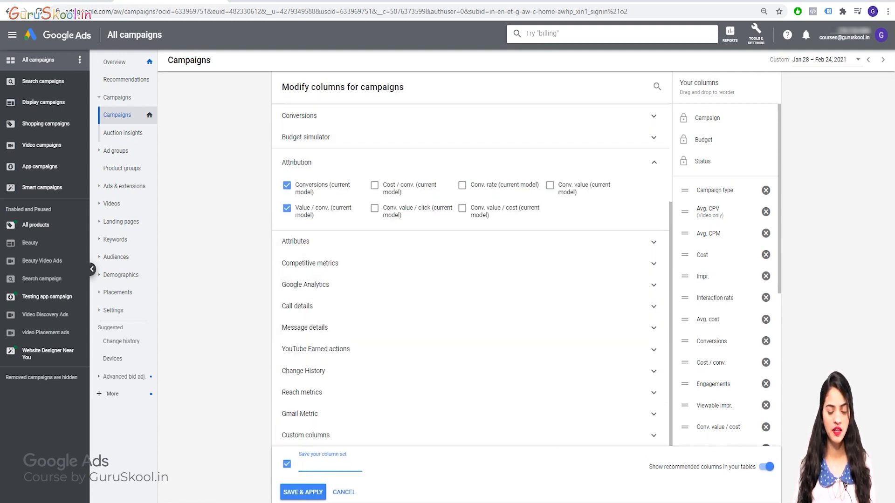
{"action": "type", "text": "Re"}
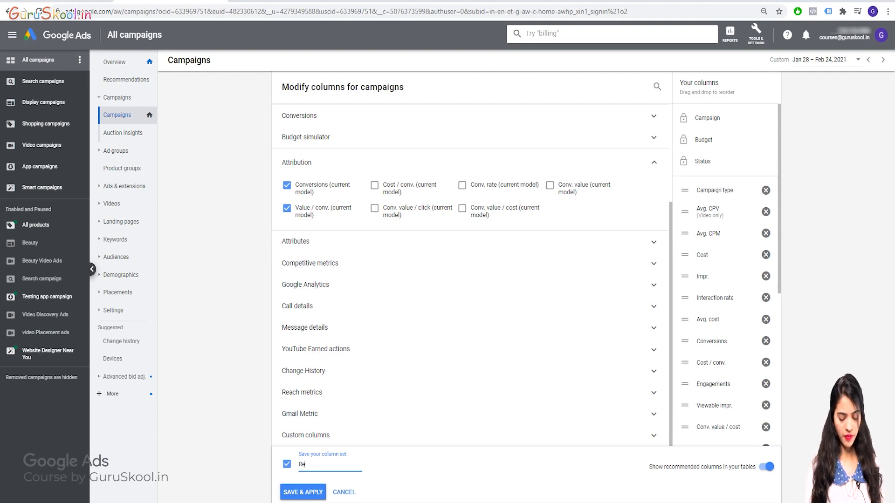
{"action": "type", "text": "port 2"}
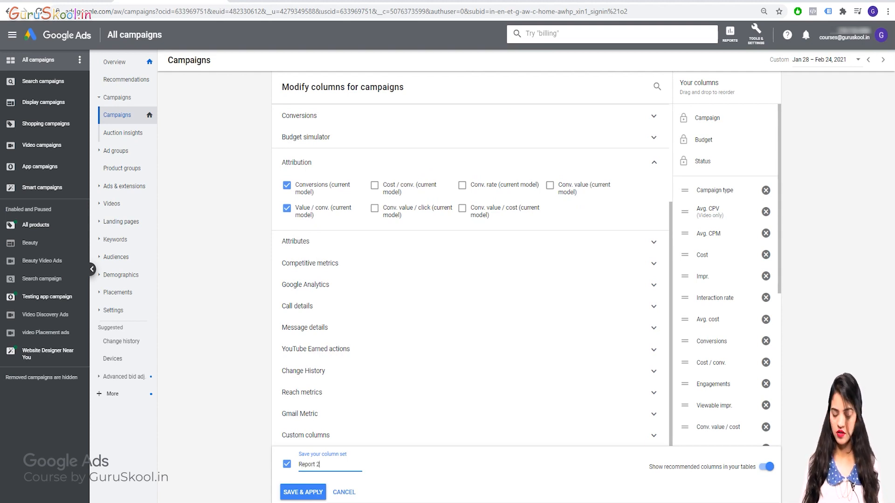
{"action": "left_click", "coordinate": [303, 493]}
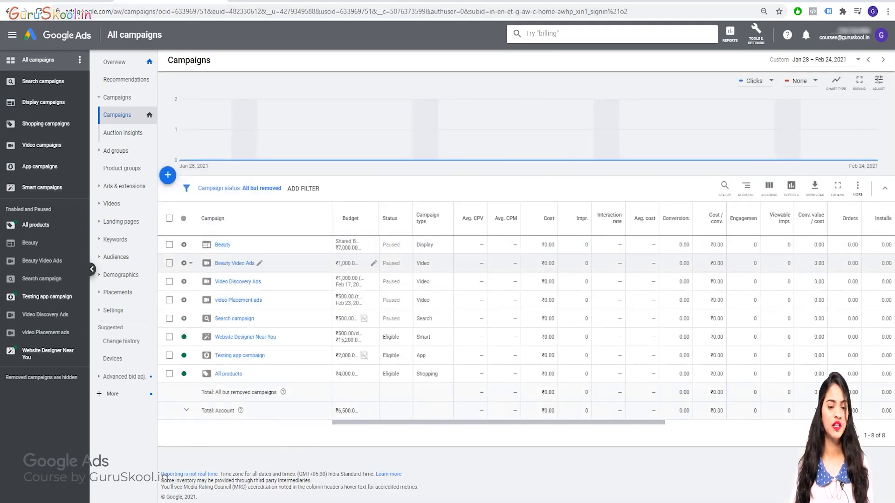
Switch the campaigns table between the saved Report 2 and New Report column sets
{"action": "left_click", "coordinate": [769, 188]}
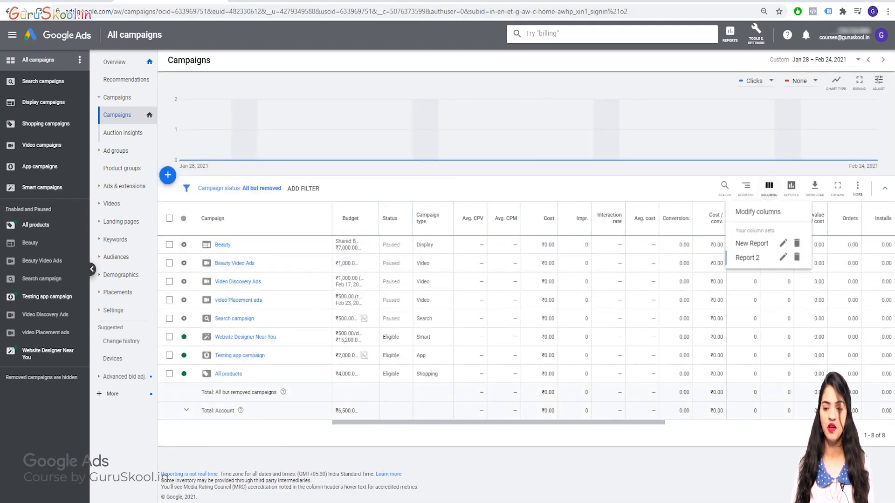
{"action": "left_click", "coordinate": [750, 258]}
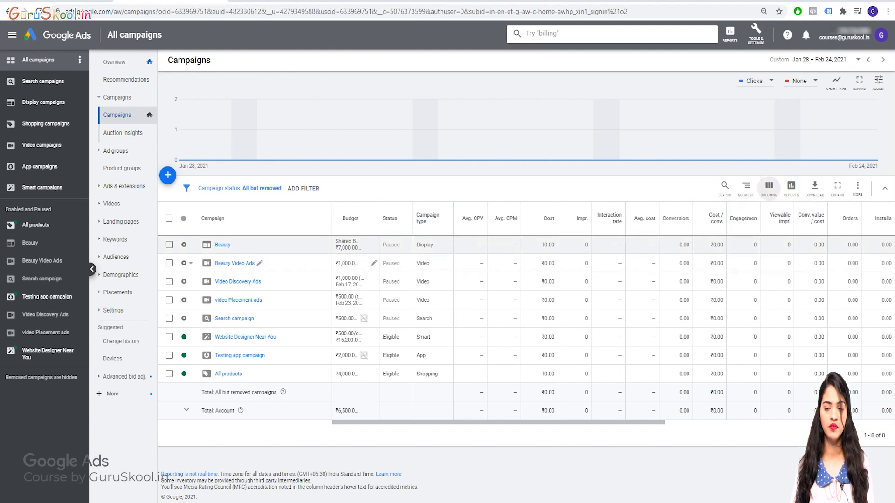
{"action": "left_click", "coordinate": [769, 188]}
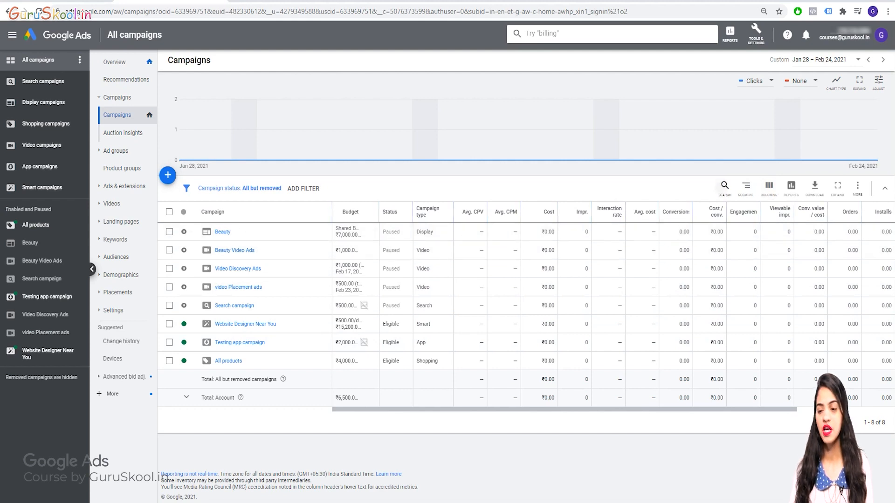
Find the Beauty campaign through the table search, view its ad groups and their search function, and return to all campaigns
{"action": "left_click", "coordinate": [725, 186]}
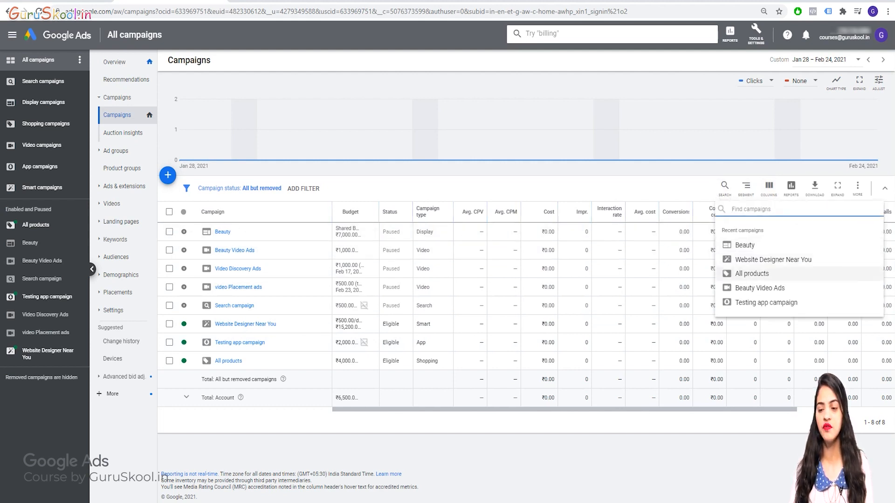
{"action": "left_click", "coordinate": [744, 245]}
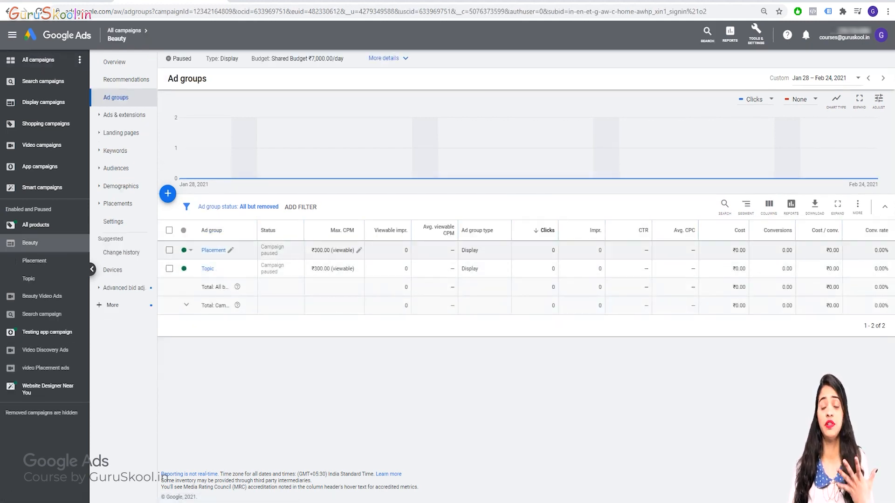
{"action": "left_click", "coordinate": [725, 204]}
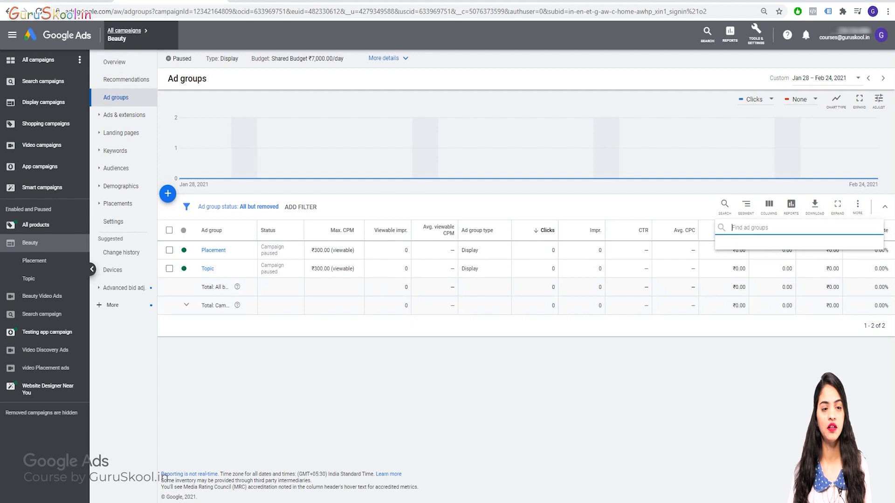
{"action": "left_click", "coordinate": [124, 31]}
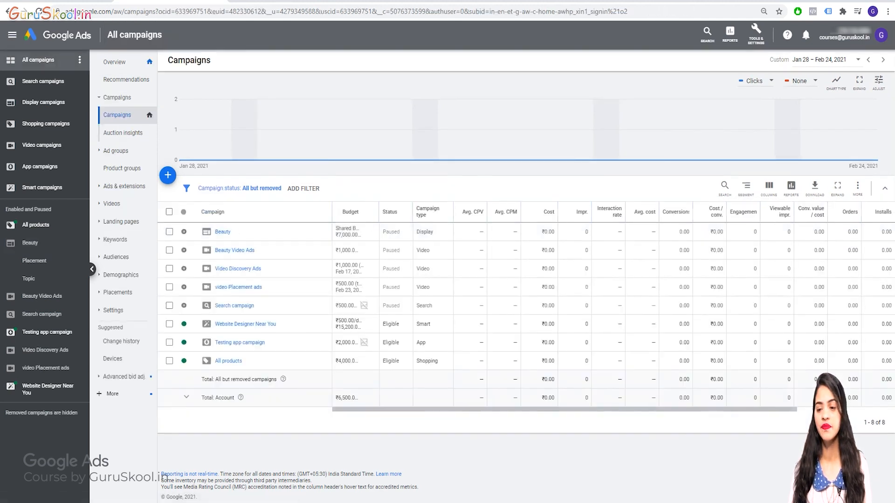
Review the campaigns table's search, its segment choices such as Time and Conversions, and its additional actions without applying any
{"action": "left_click", "coordinate": [725, 186]}
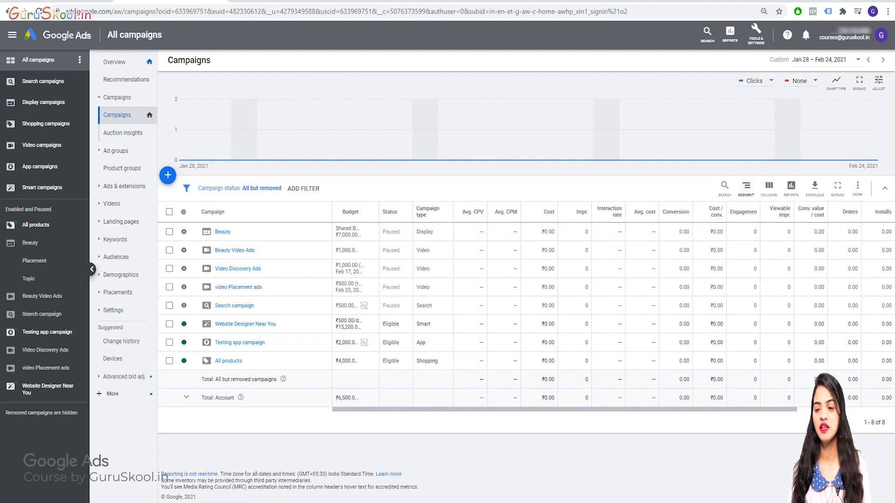
{"action": "left_click", "coordinate": [746, 186]}
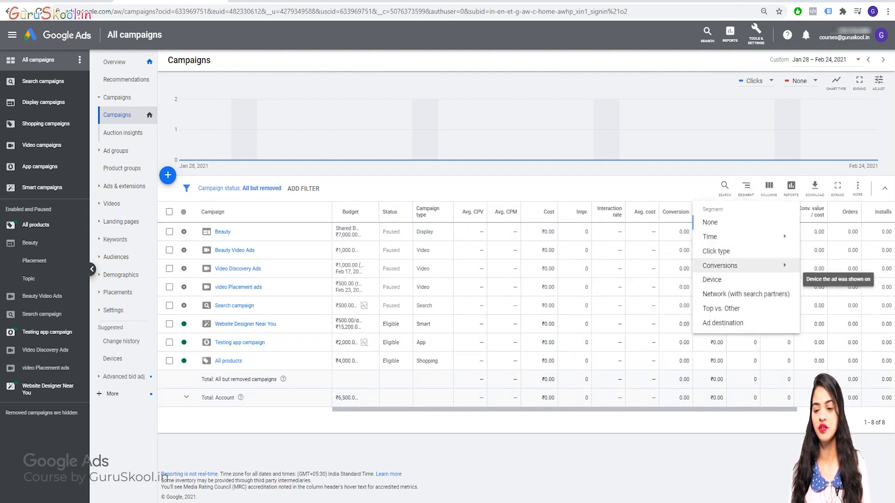
{"action": "mouse_move", "coordinate": [720, 266]}
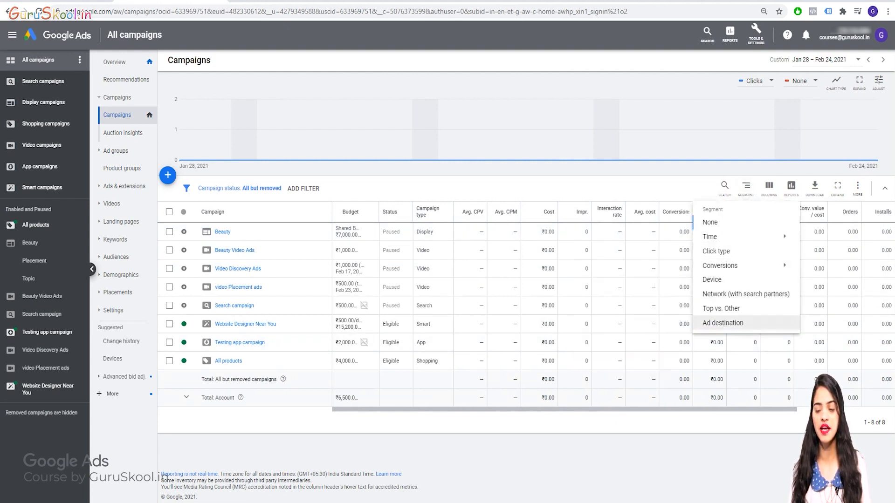
{"action": "mouse_move", "coordinate": [718, 237]}
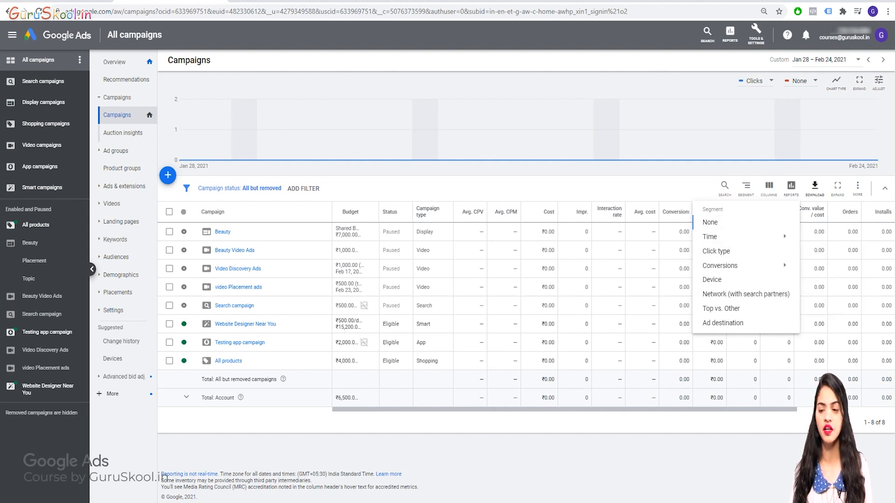
{"action": "left_click", "coordinate": [857, 186]}
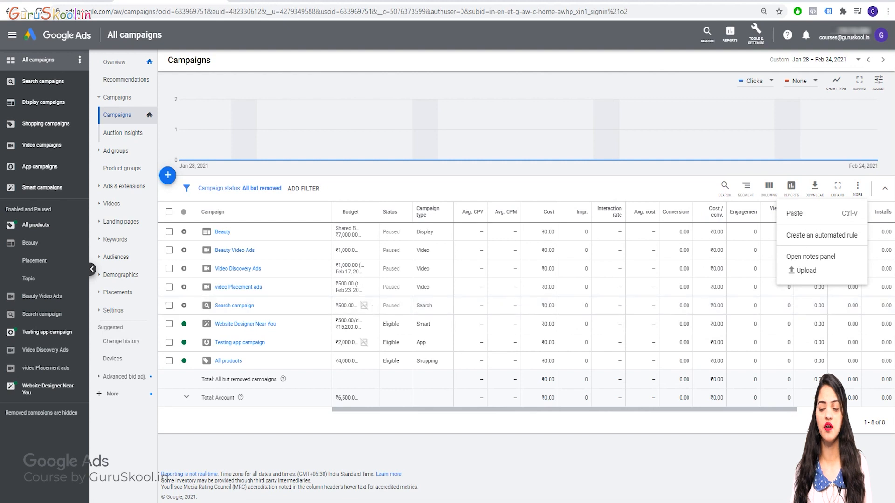
{"action": "left_click", "coordinate": [765, 306]}
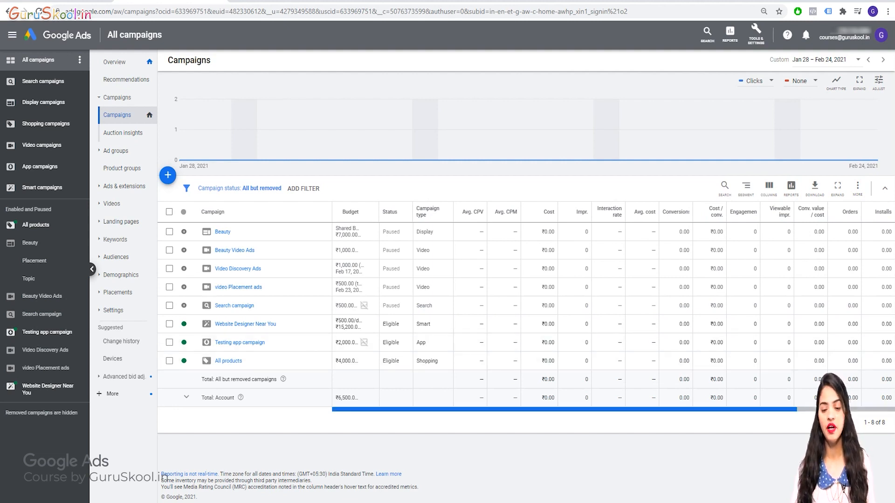
Apply the saved Report 2 column set to the campaigns table and look across its columns
{"action": "mouse_move", "coordinate": [564, 409]}
{"action": "left_mouse_down"}
{"action": "mouse_move", "coordinate": [661, 410]}
{"action": "mouse_move", "coordinate": [565, 410]}
{"action": "left_mouse_up"}
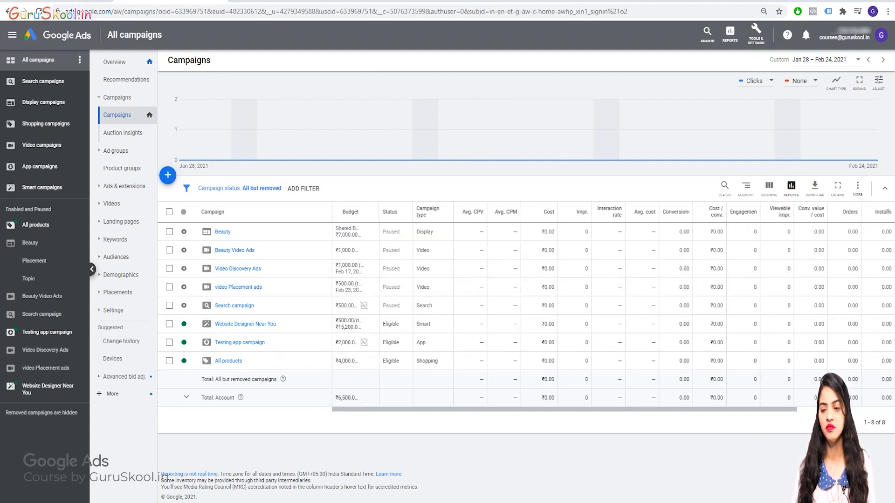
{"action": "left_click", "coordinate": [791, 185]}
{"action": "left_click", "coordinate": [768, 185]}
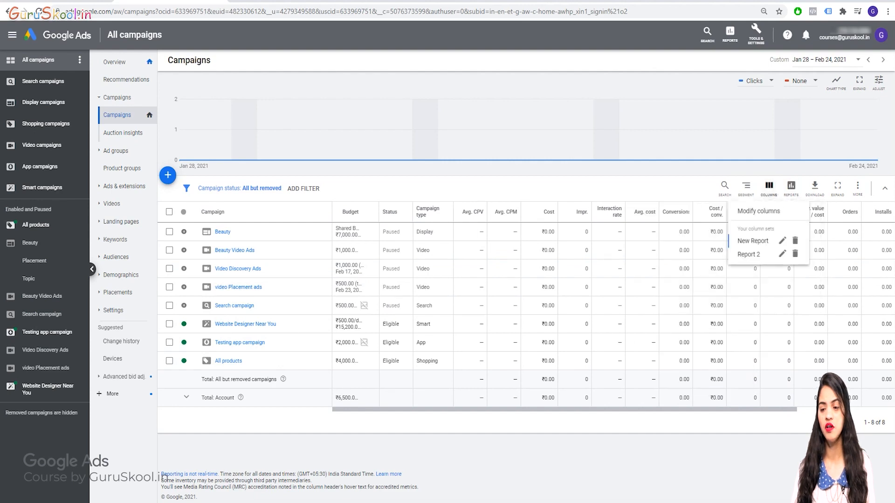
{"action": "left_click", "coordinate": [747, 258]}
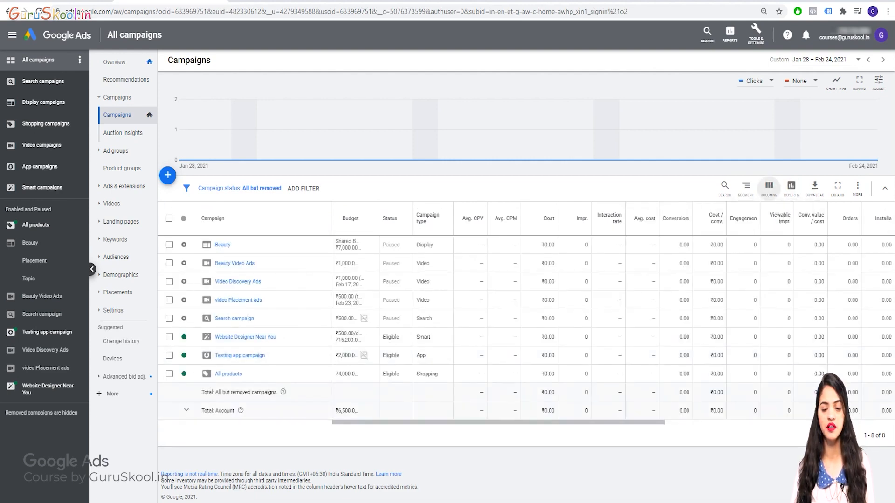
{"action": "mouse_move", "coordinate": [564, 423]}
{"action": "left_mouse_down"}
{"action": "mouse_move", "coordinate": [787, 423]}
{"action": "mouse_move", "coordinate": [565, 422]}
{"action": "left_mouse_up"}
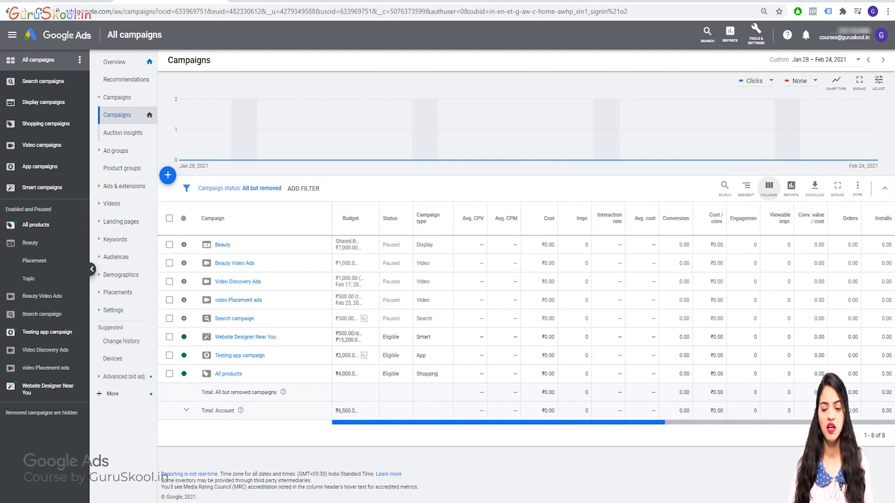